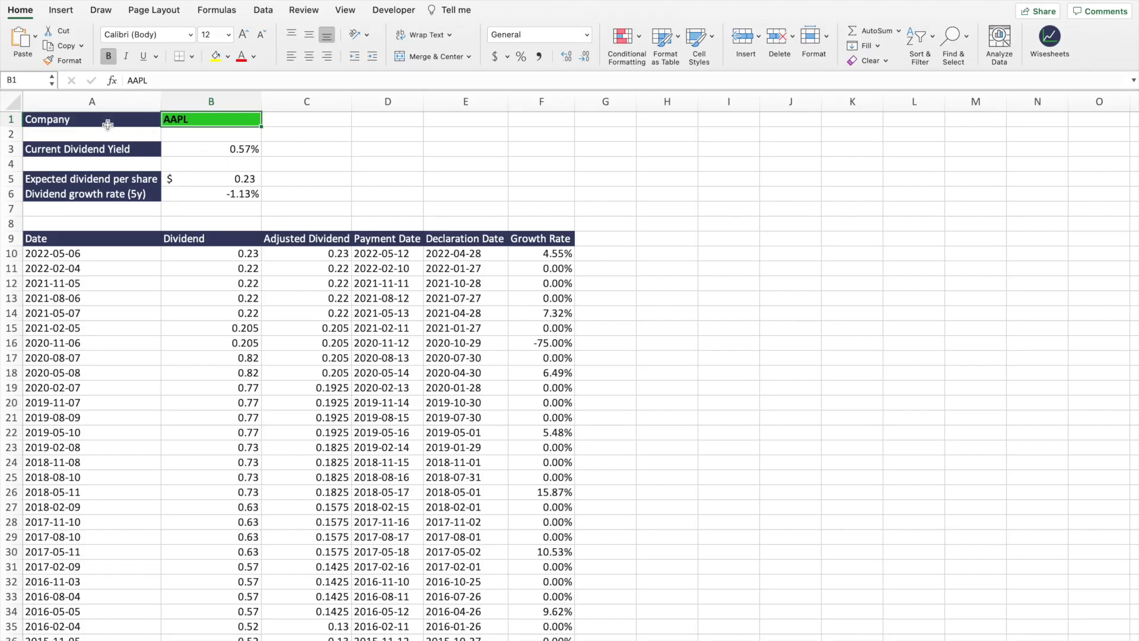
Replace the AAPL ticker in B1 with COKE.
drag(101, 120, 516, 583)
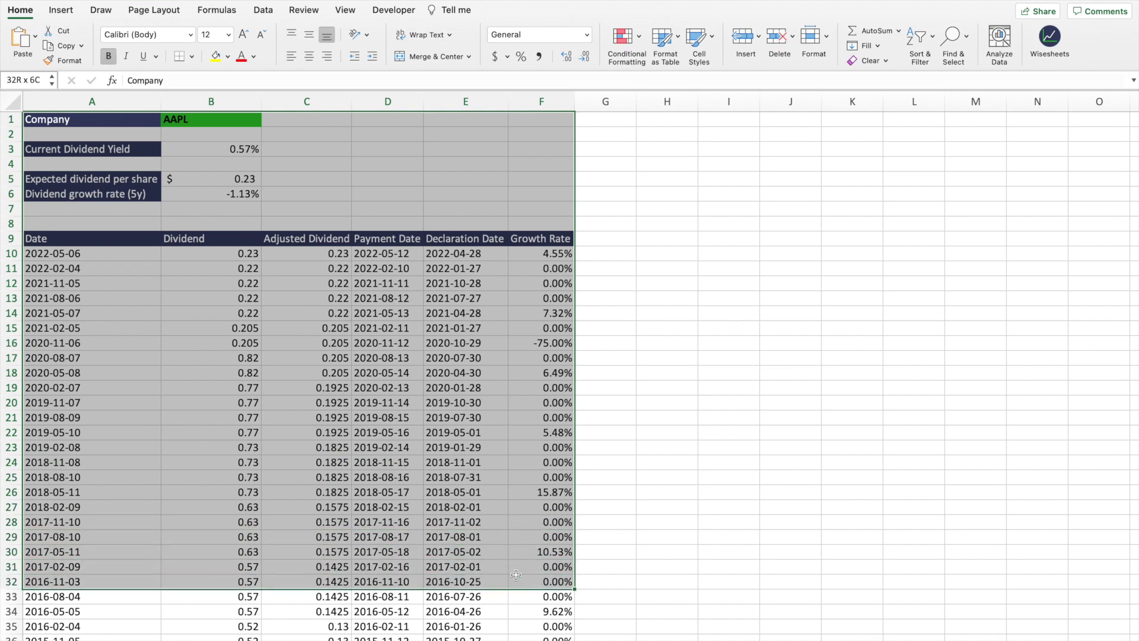
click(693, 354)
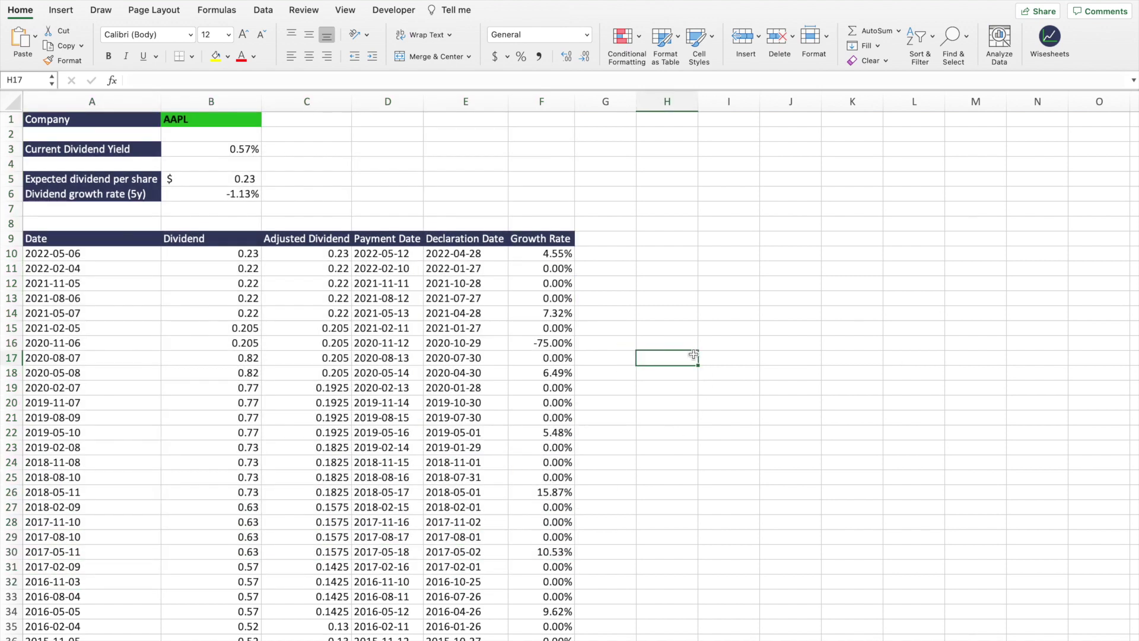
click(211, 120)
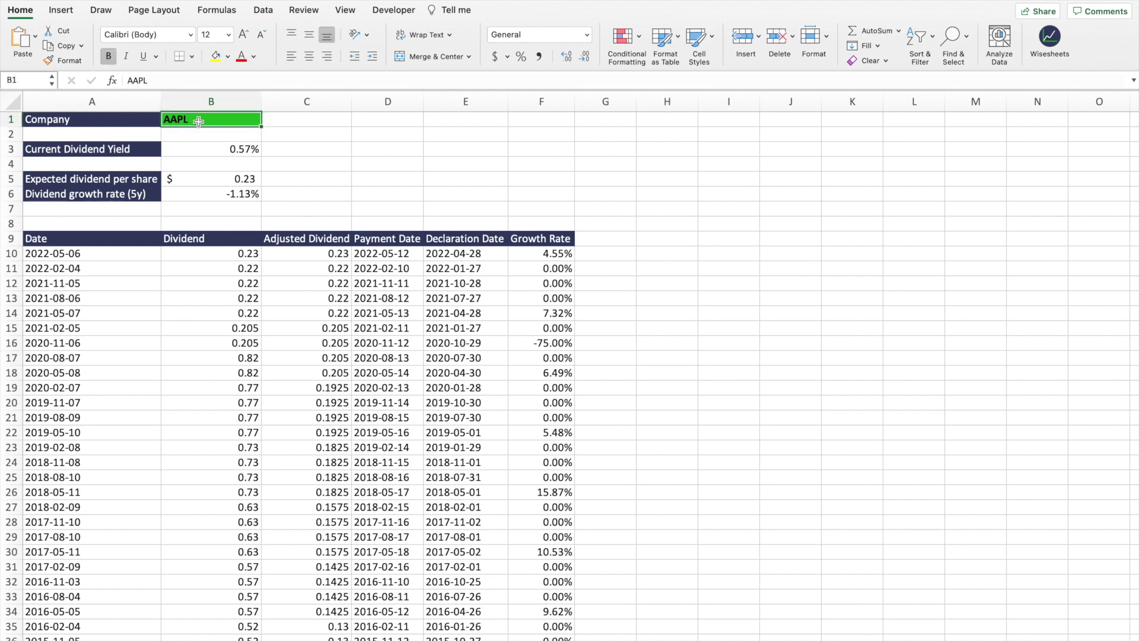
key(Delete)
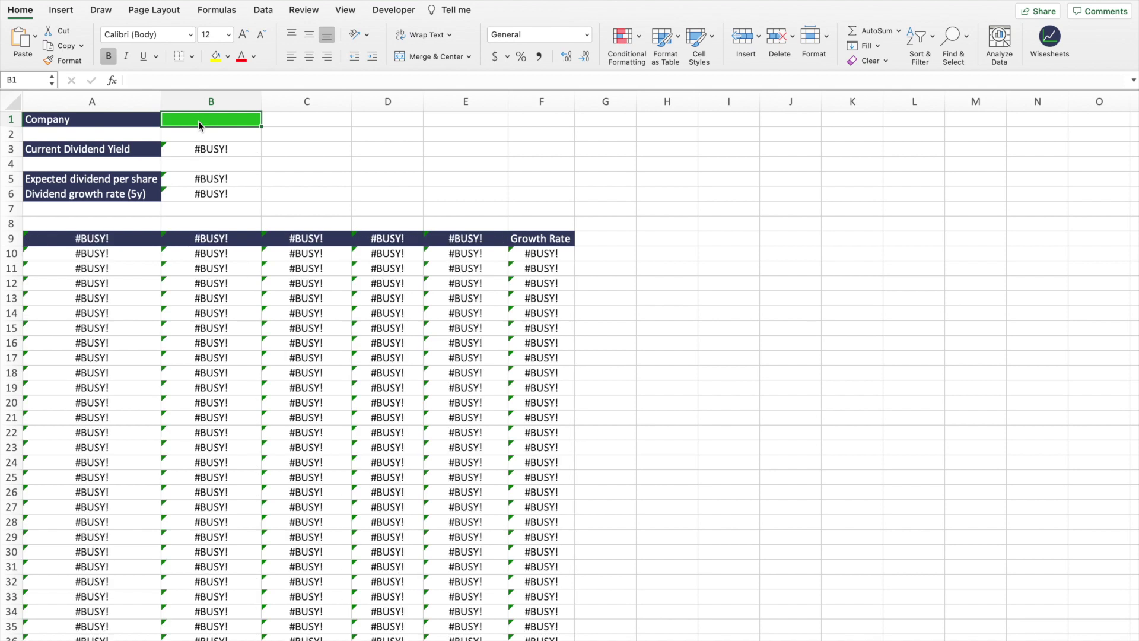
text(CO)
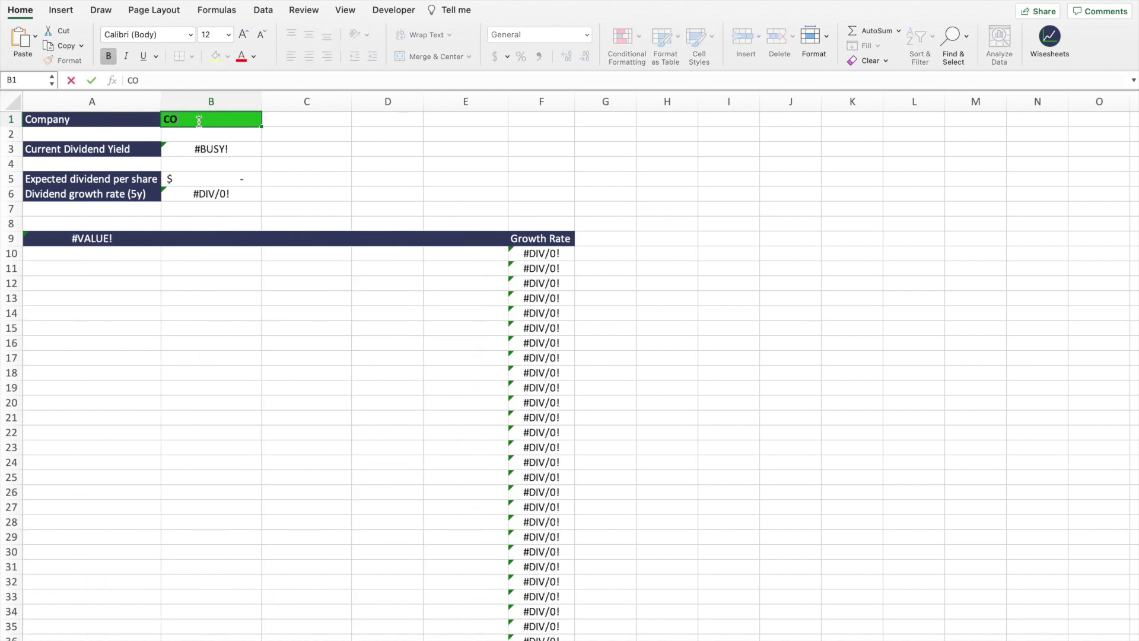
text(KE)
key(Return)
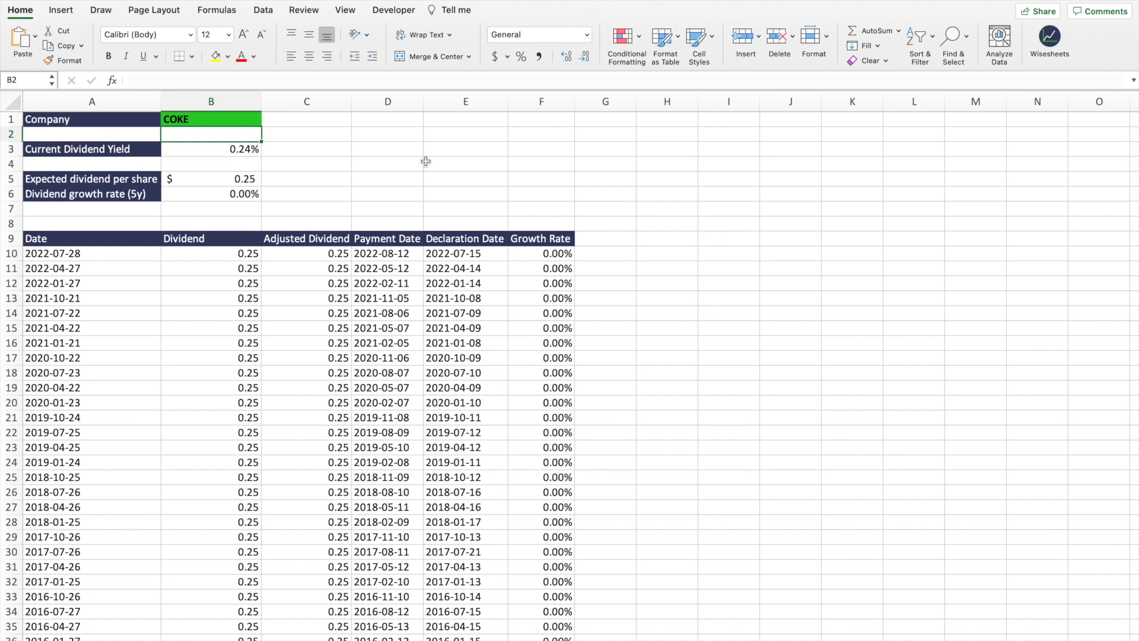
Select the COKE dividend table A1:F33, then return to cell B1.
click(104, 121)
drag(104, 121, 544, 596)
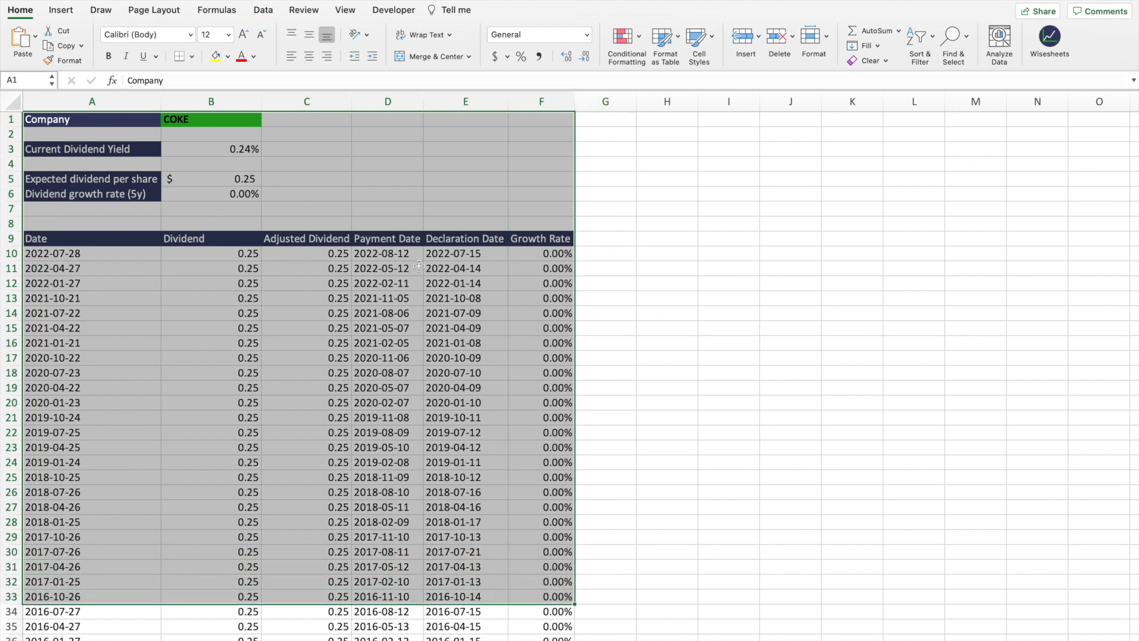
click(239, 123)
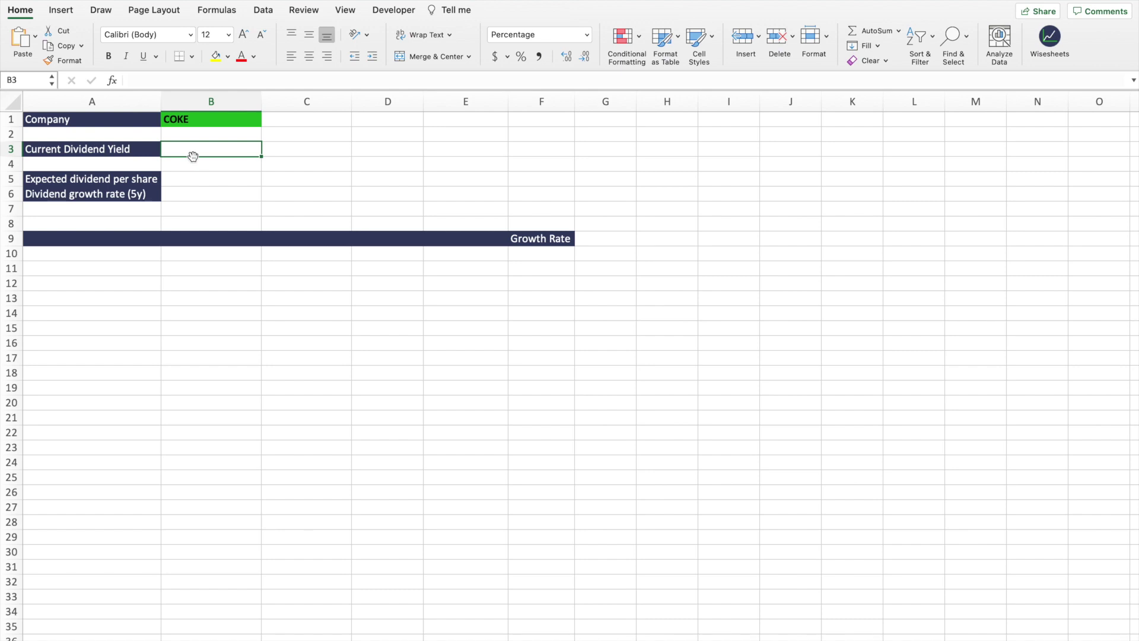
Enter =WISE(B1, "dividend yield", "ttm") in B3, showing COKE's 0.24% trailing yield.
text(=wi)
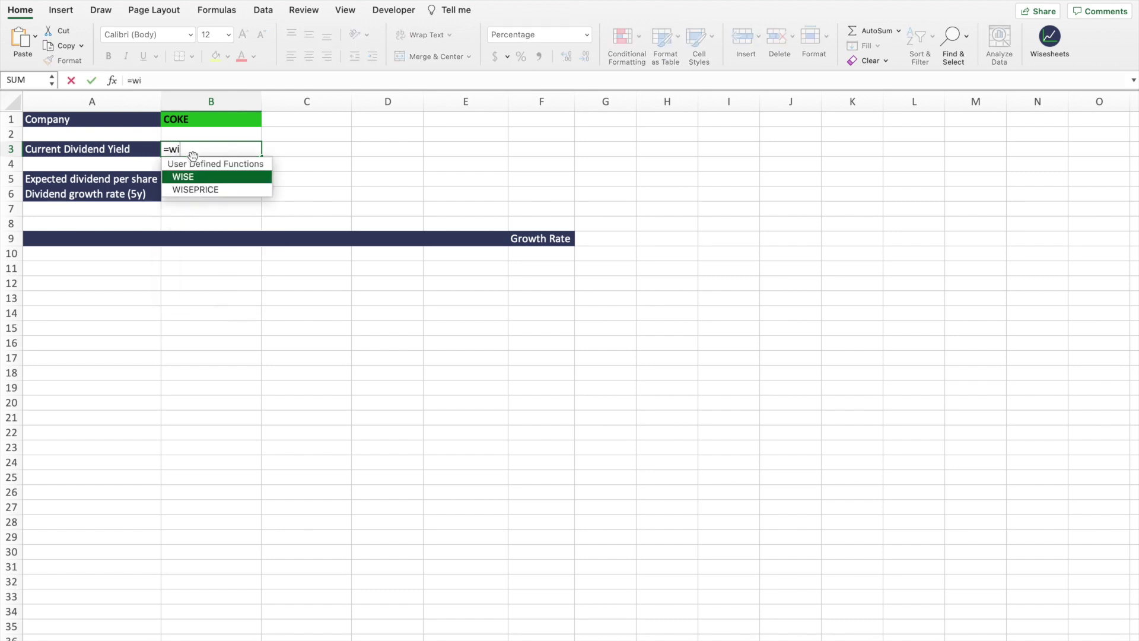
text(se)
key(Tab)
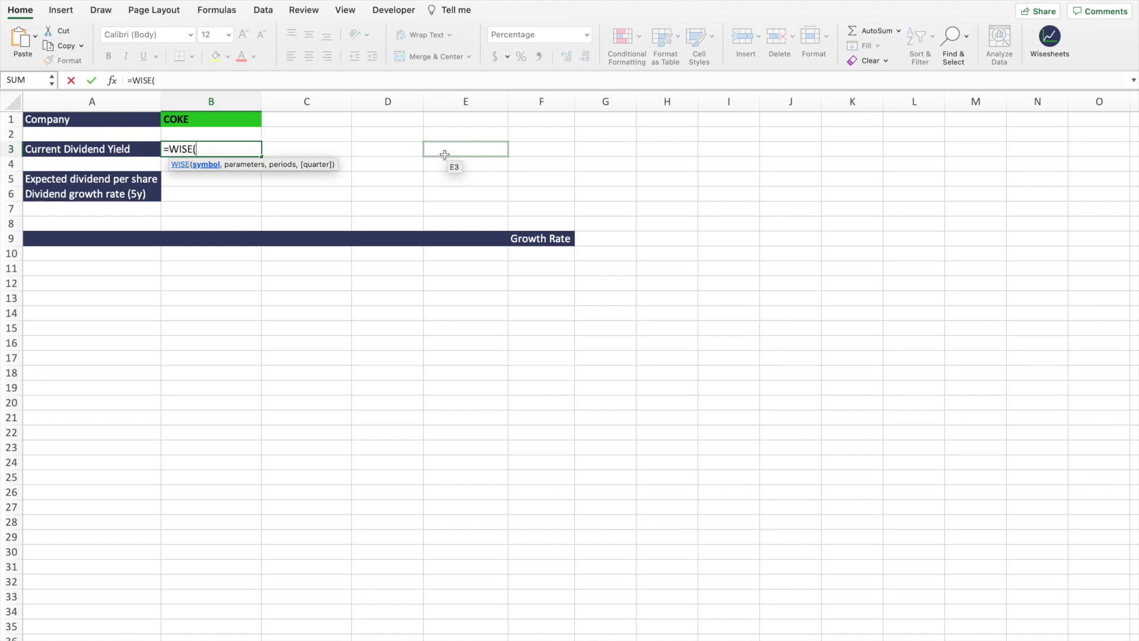
click(223, 121)
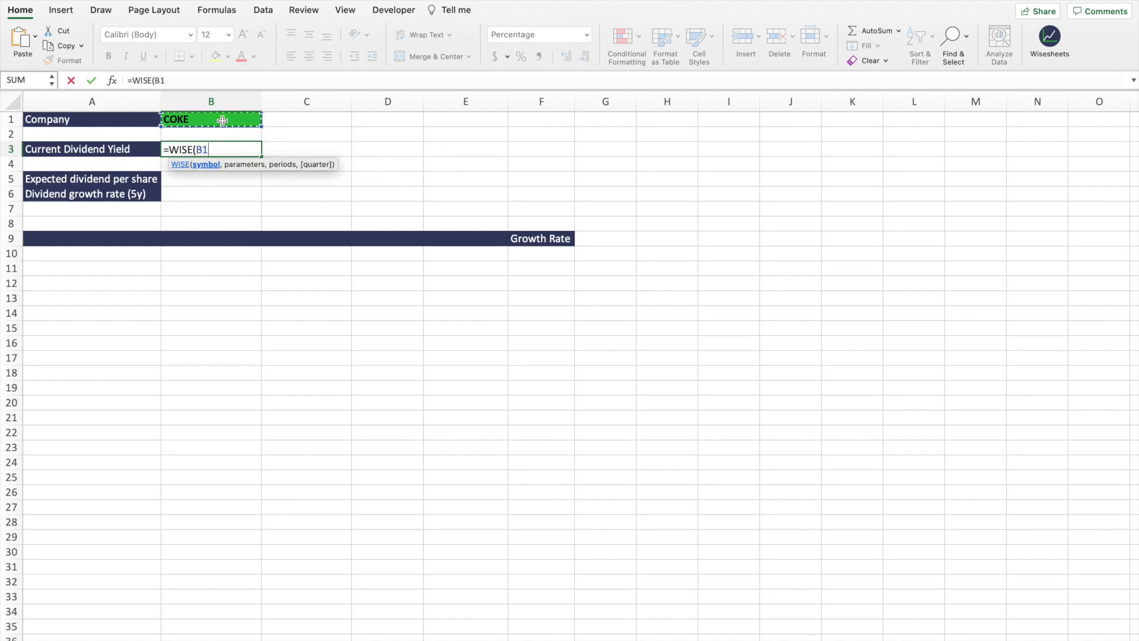
text(,)
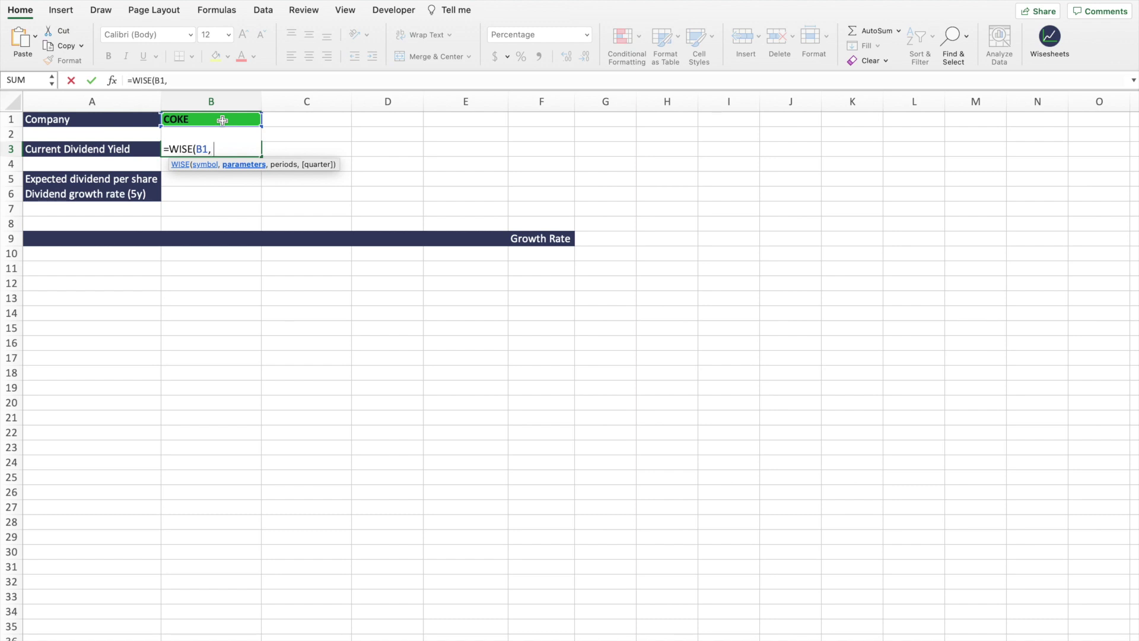
text( "dividend y)
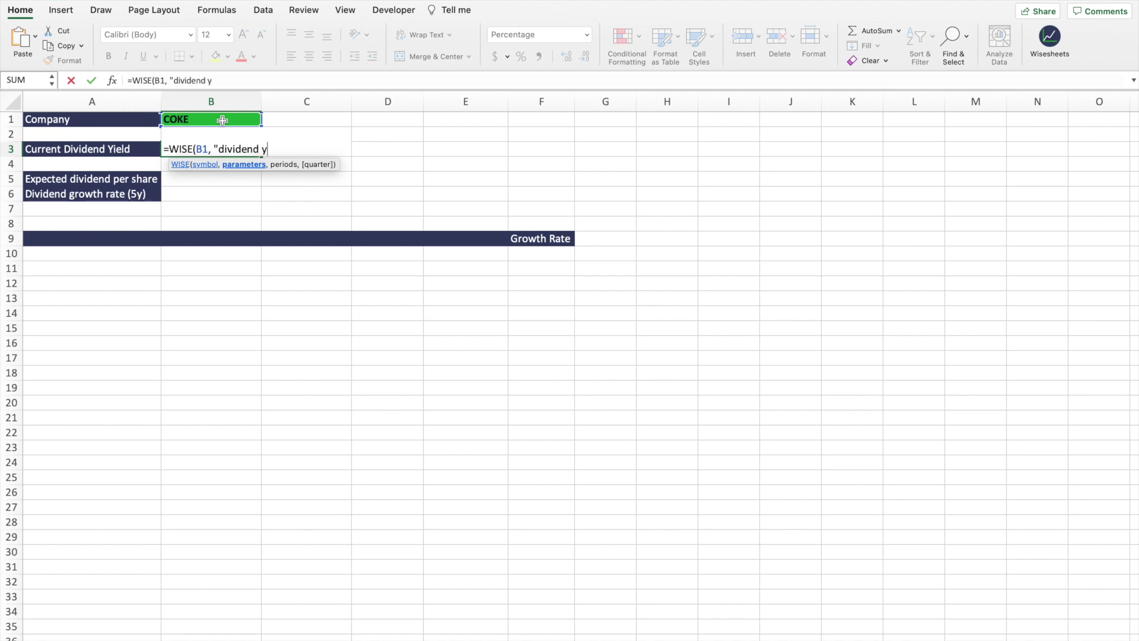
text(ield", )
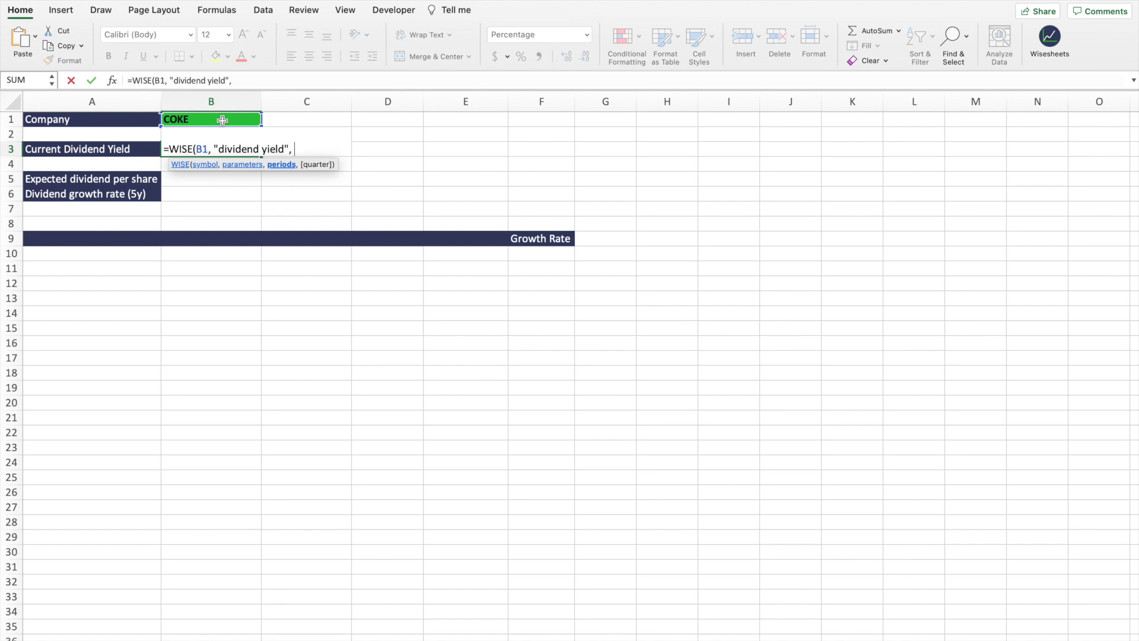
text("ttm"))
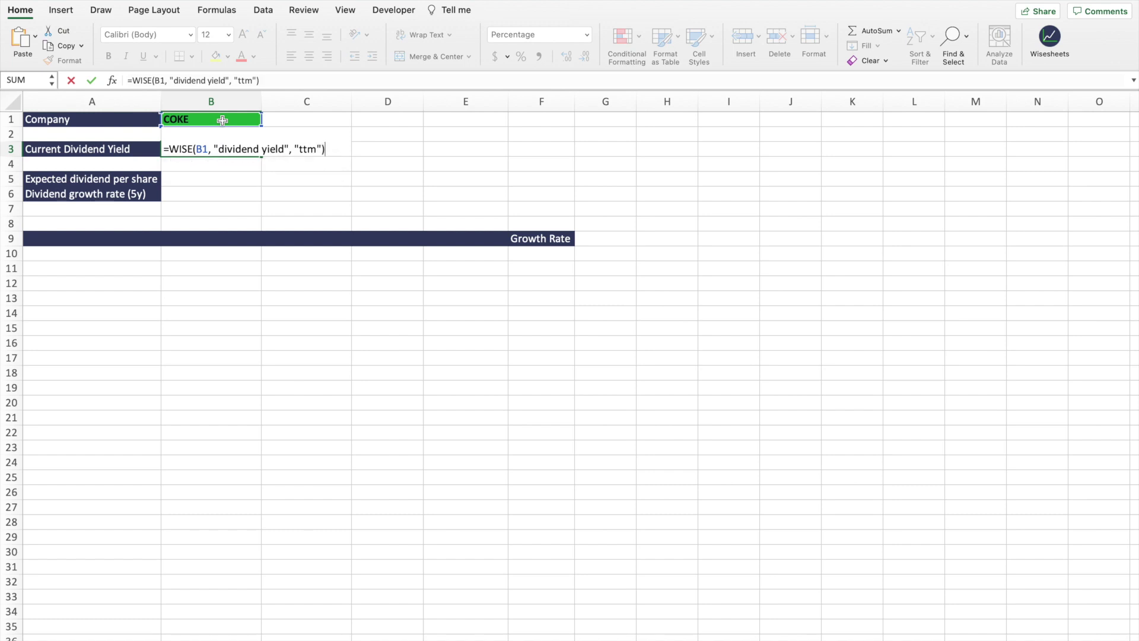
click(244, 80)
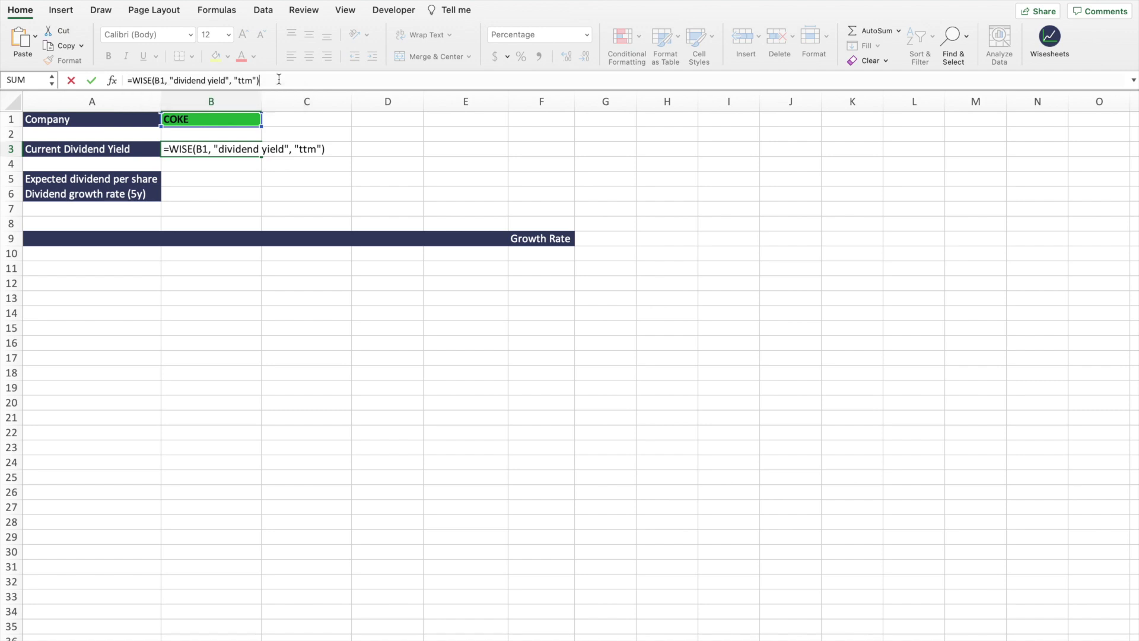
key(Return)
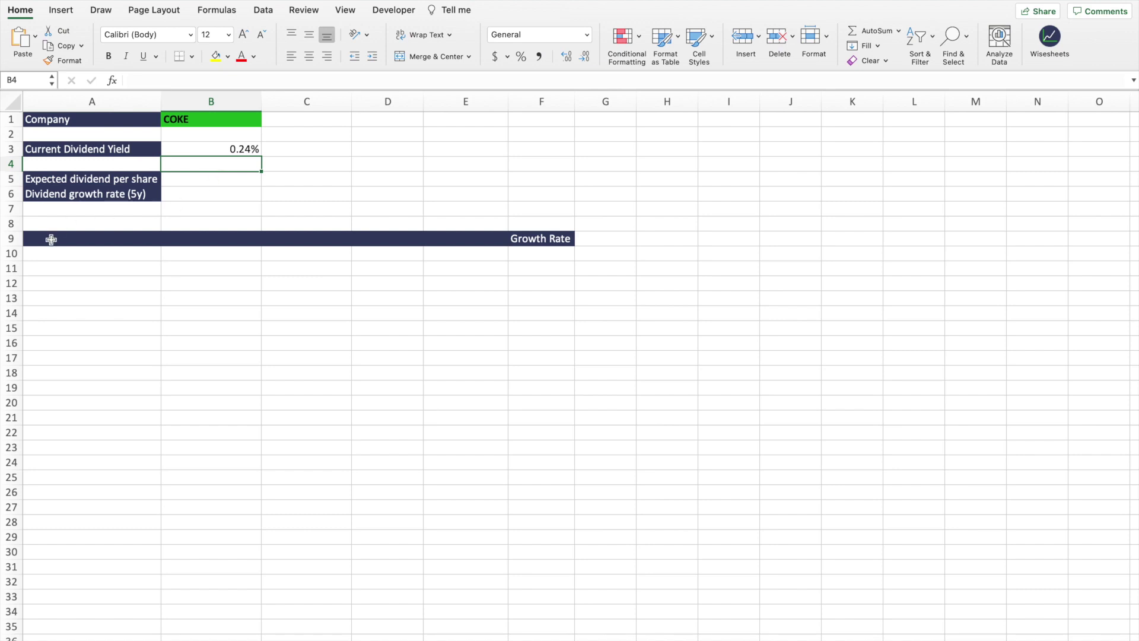
drag(51, 236, 445, 239)
Select the empty table area A9:E31 and return to header cell A9.
click(110, 236)
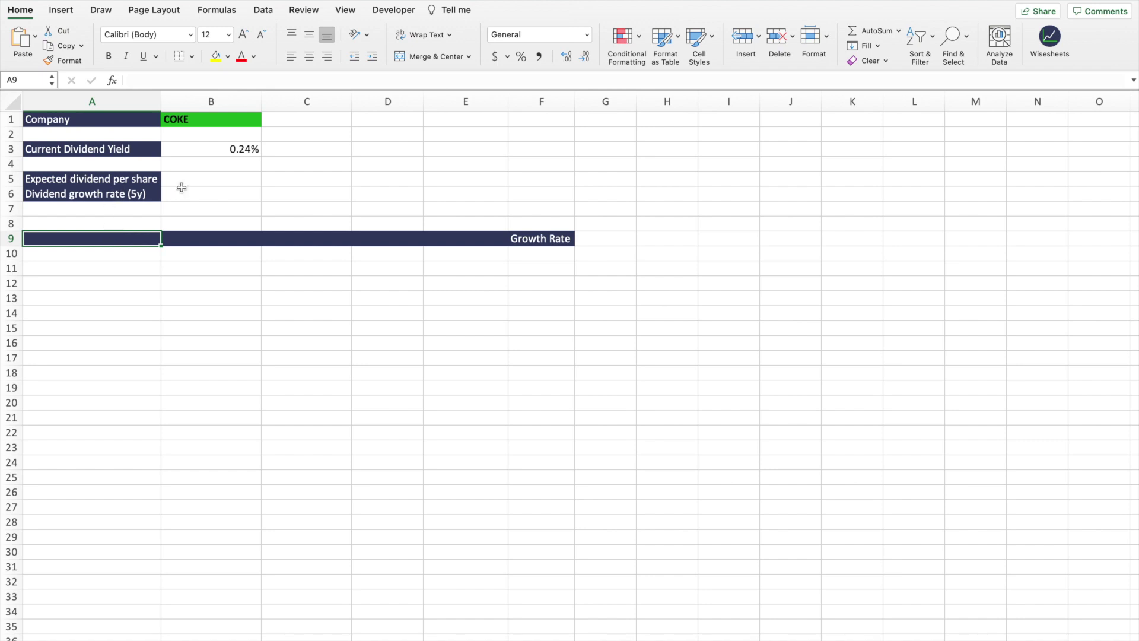
drag(193, 180, 196, 191)
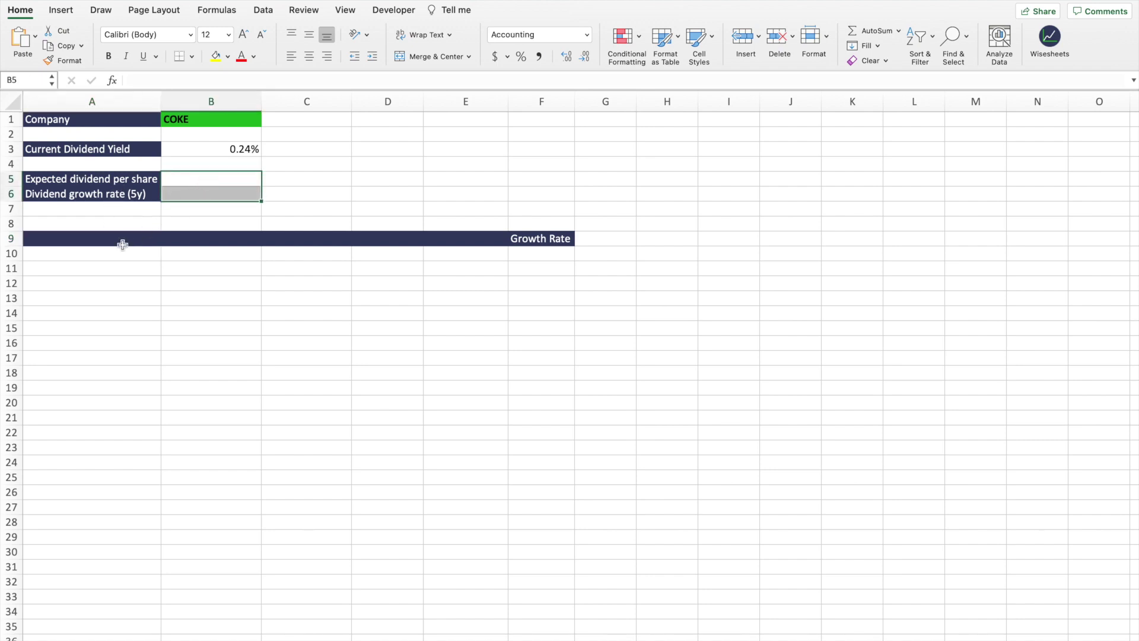
click(146, 243)
drag(146, 243, 463, 552)
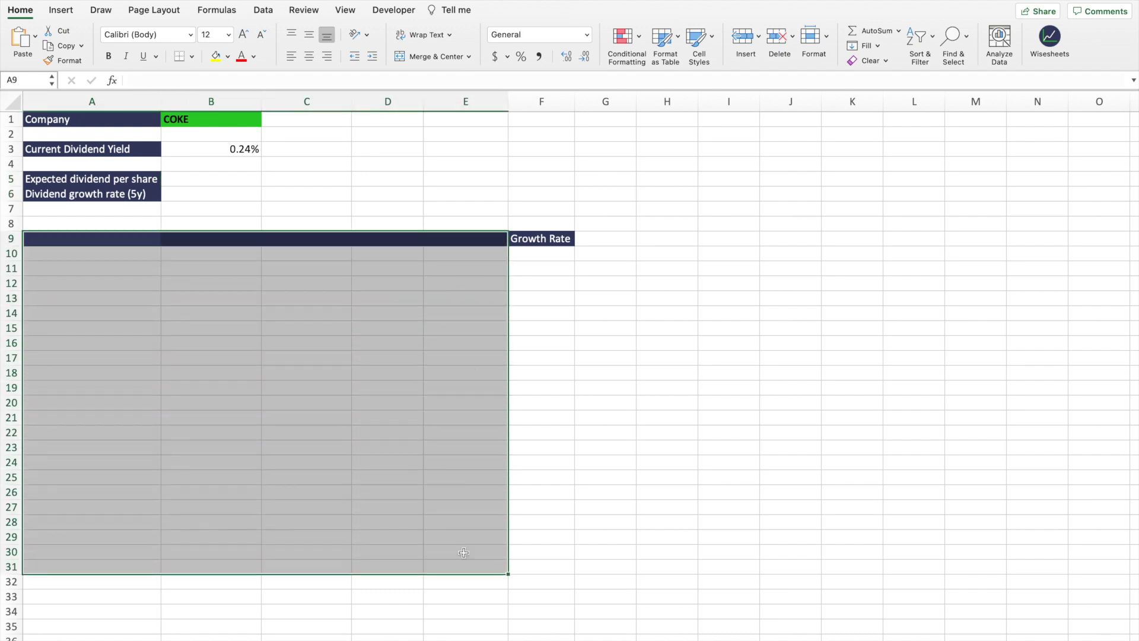
click(107, 242)
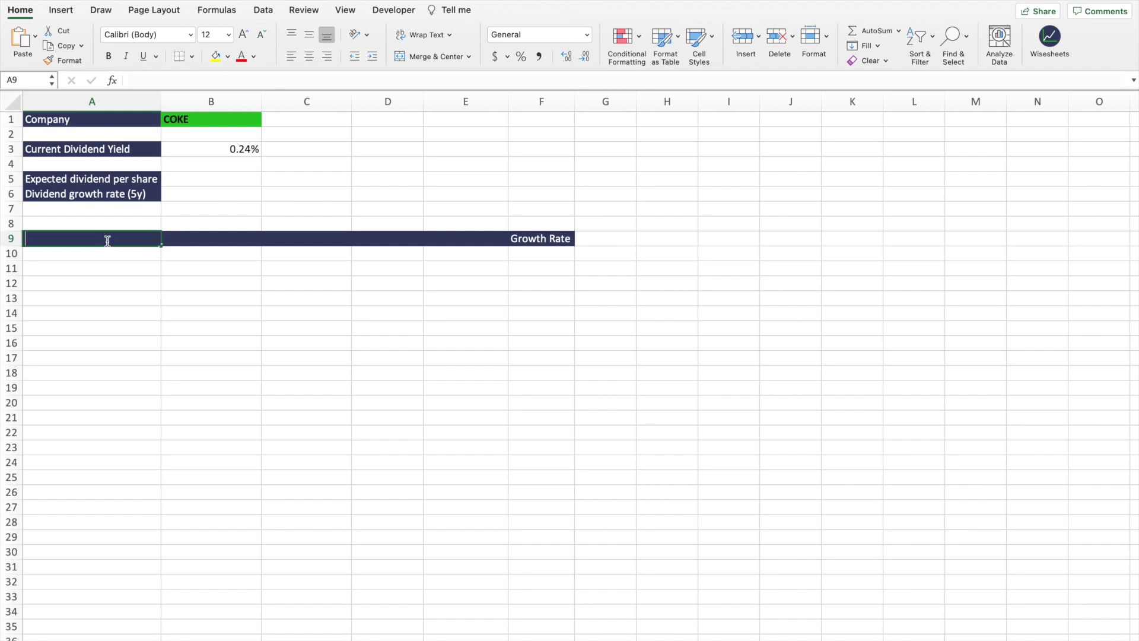
Enter =WISEPRICE(B1,"dividend") in A9 to pull COKE's dividend history.
text(=wise)
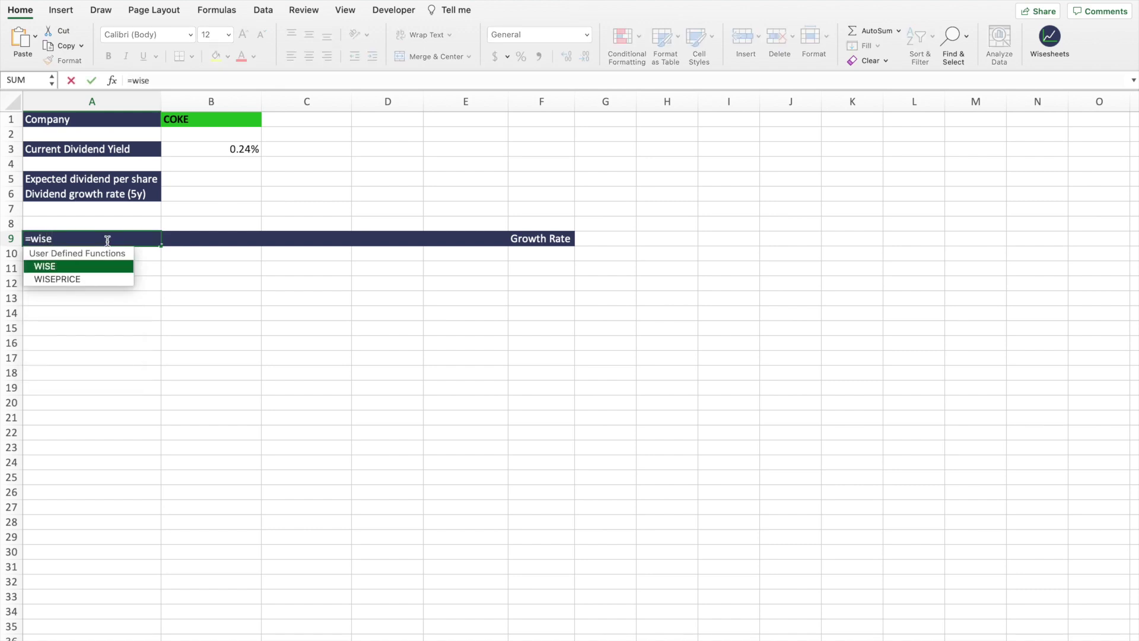
key(Down)
key(Tab)
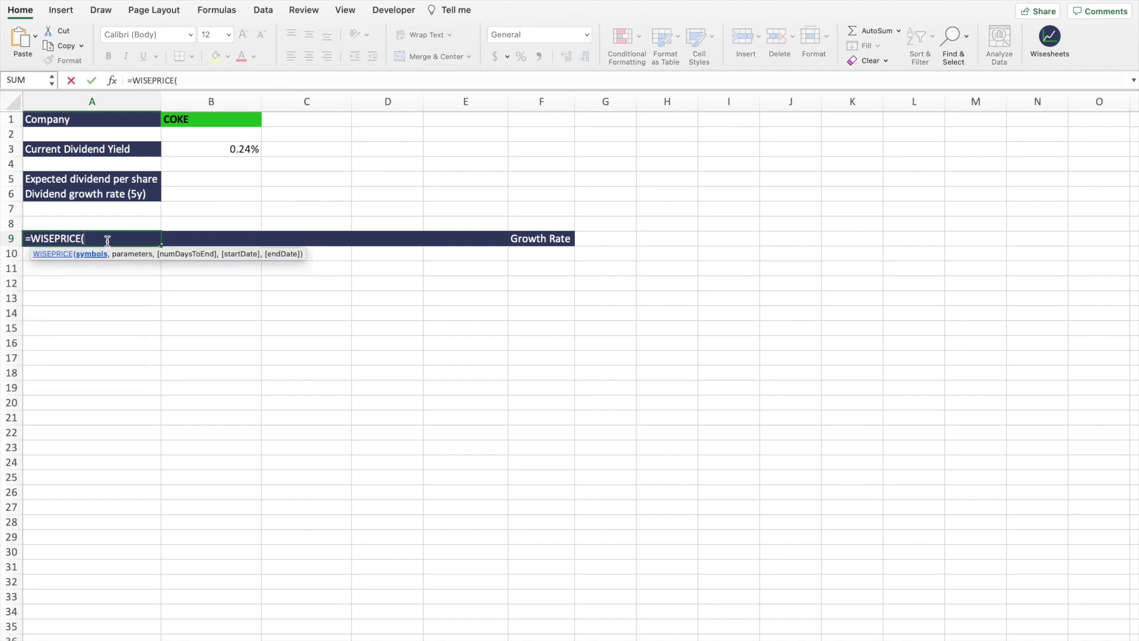
click(220, 122)
text(,)
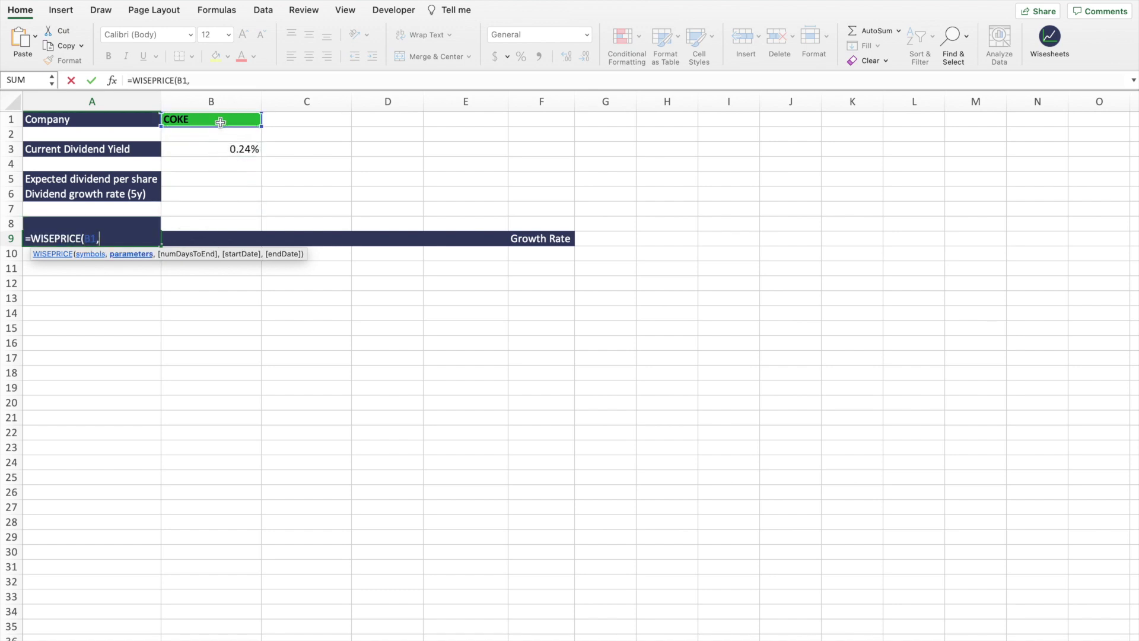
text("dividend"))
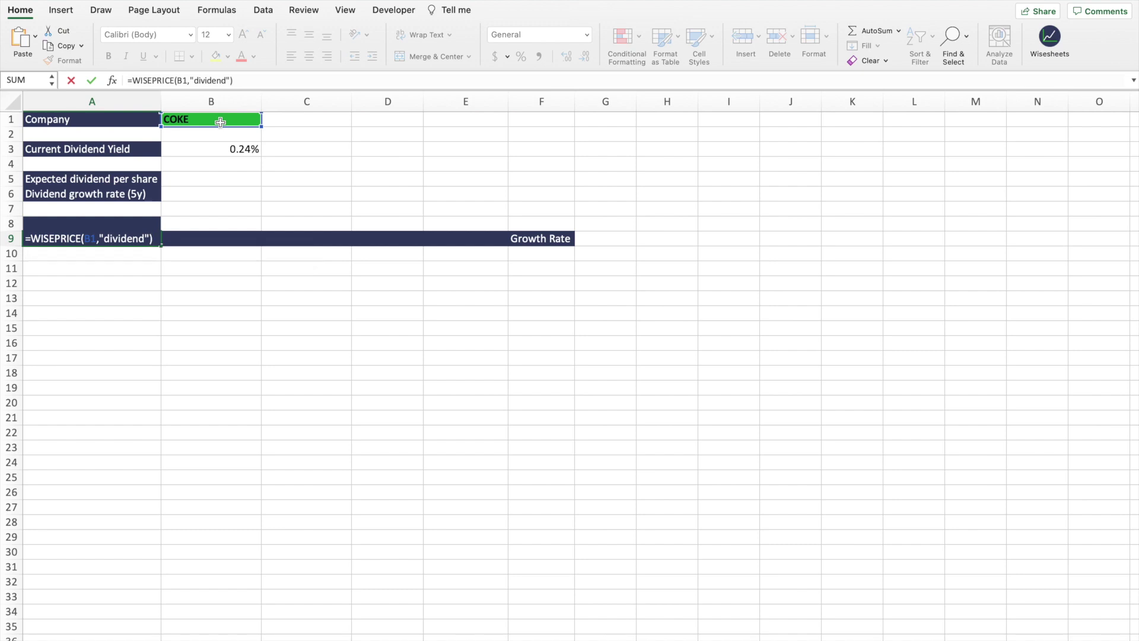
key(Return)
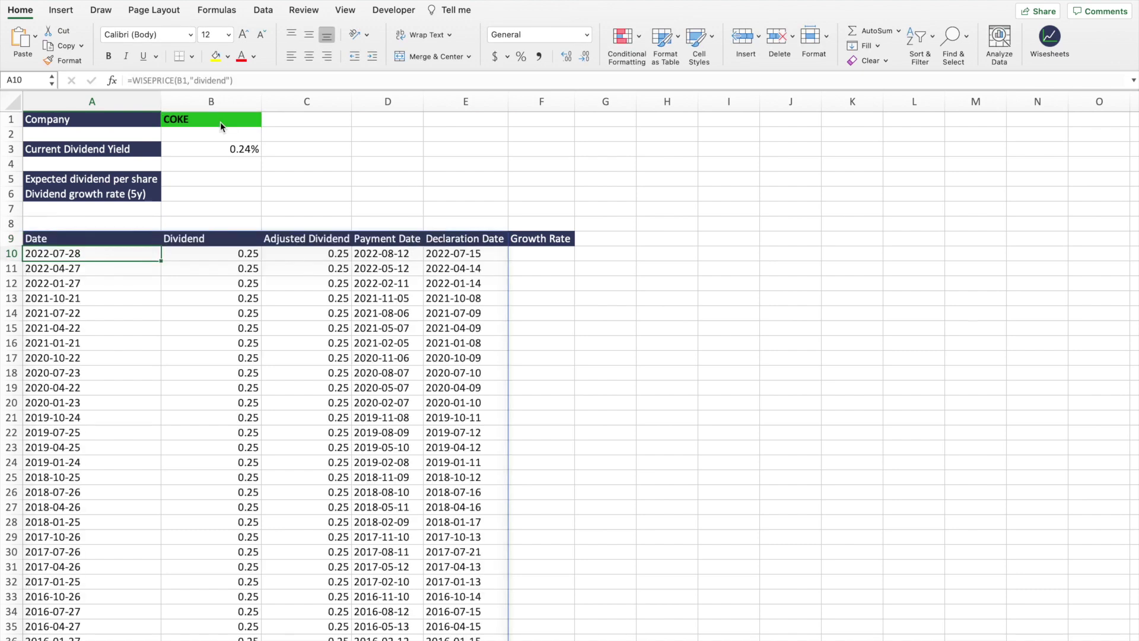
click(97, 240)
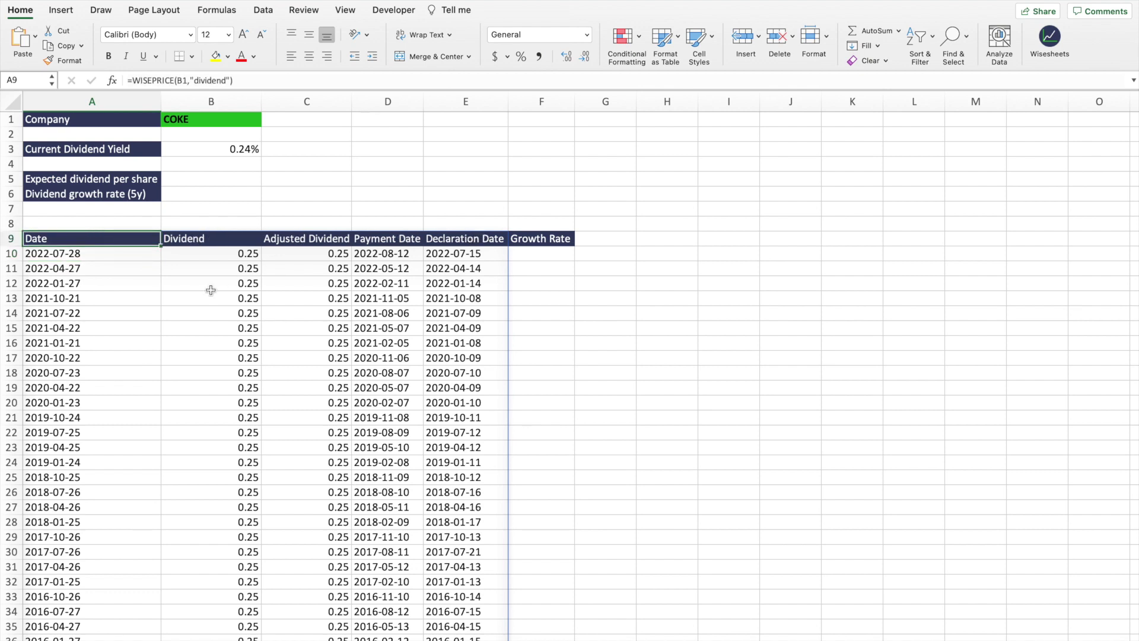
scroll(210, 290, down, 15)
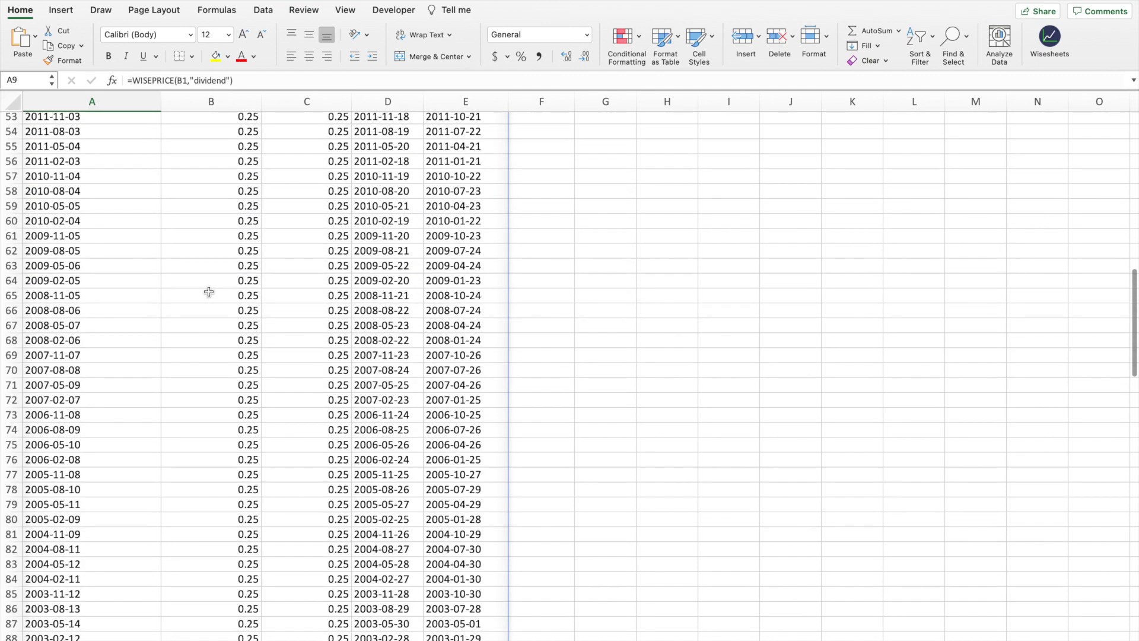
scroll(209, 292, down, 15)
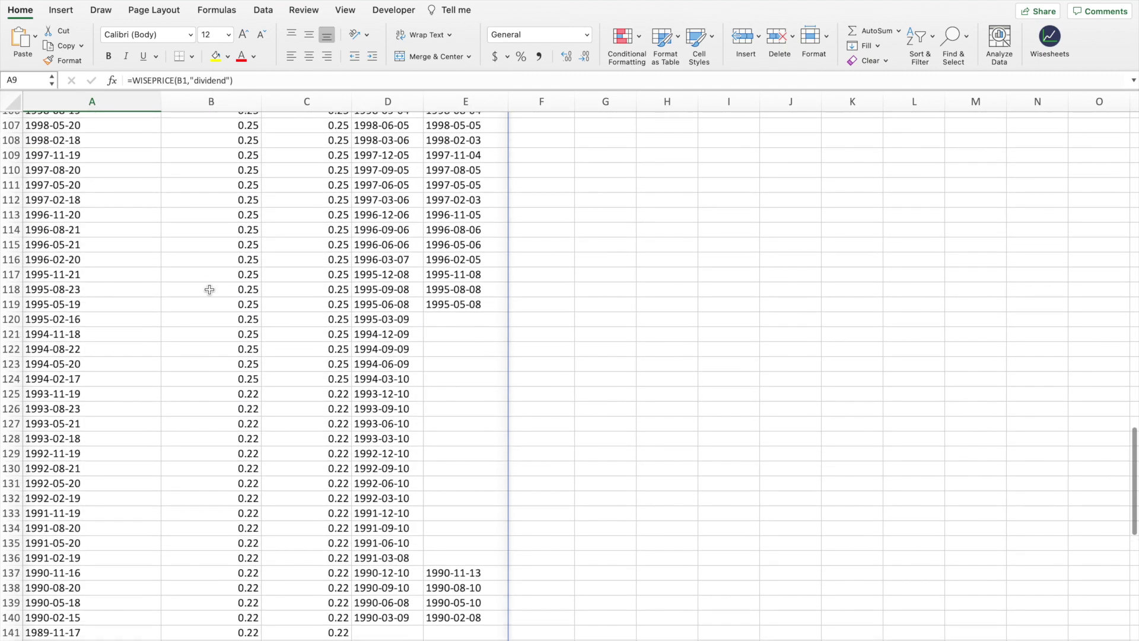
scroll(209, 289, down, 8)
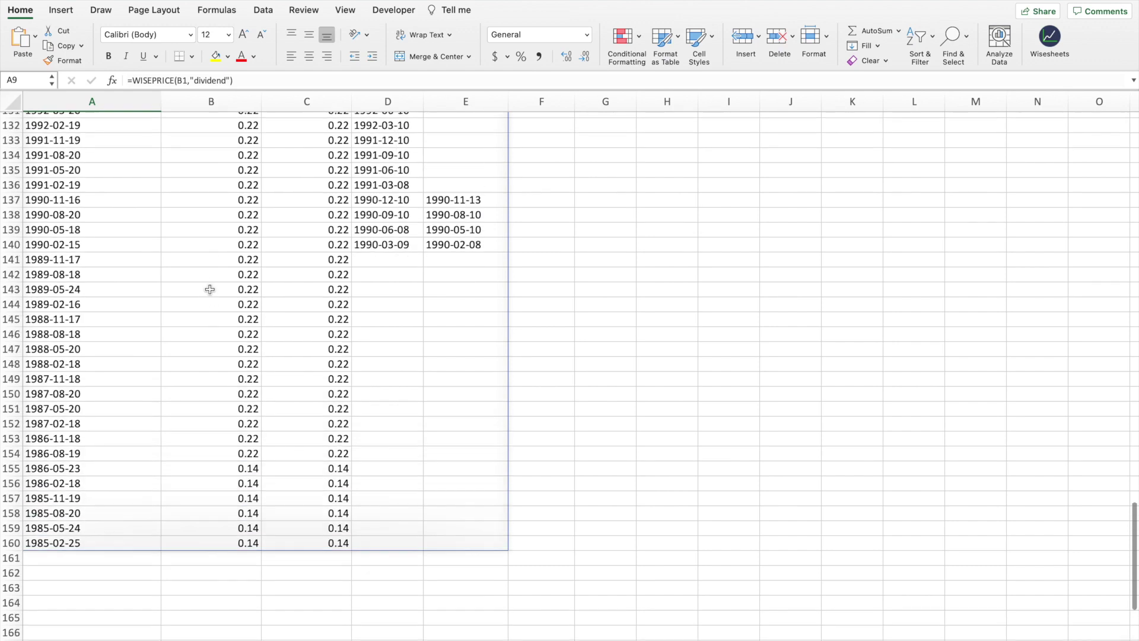
scroll(210, 290, up, 20)
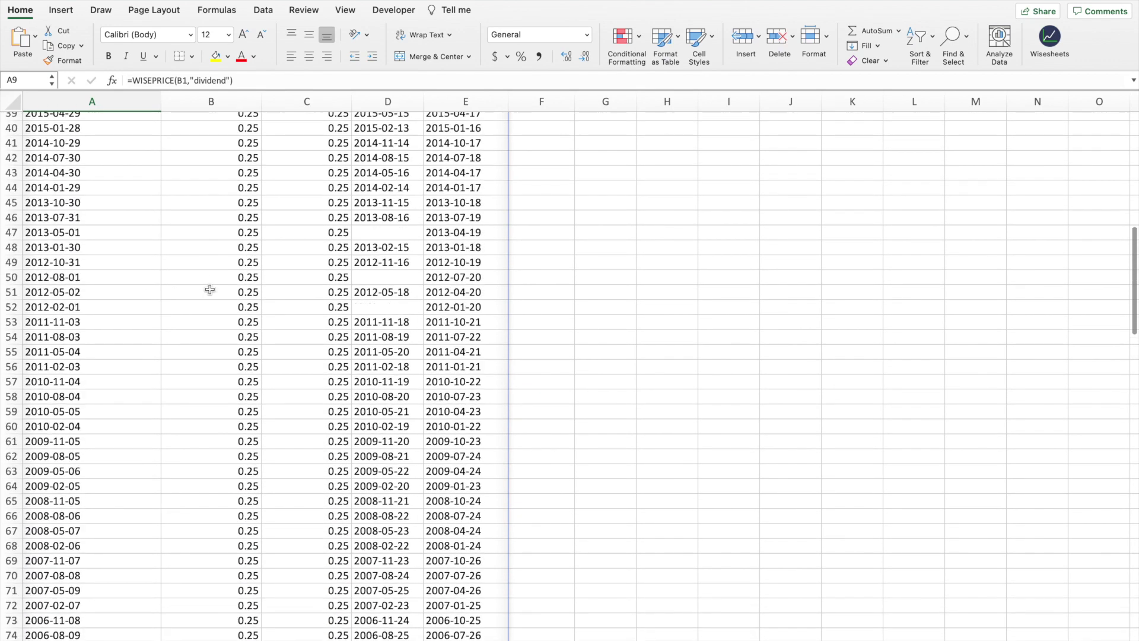
scroll(210, 289, up, 13)
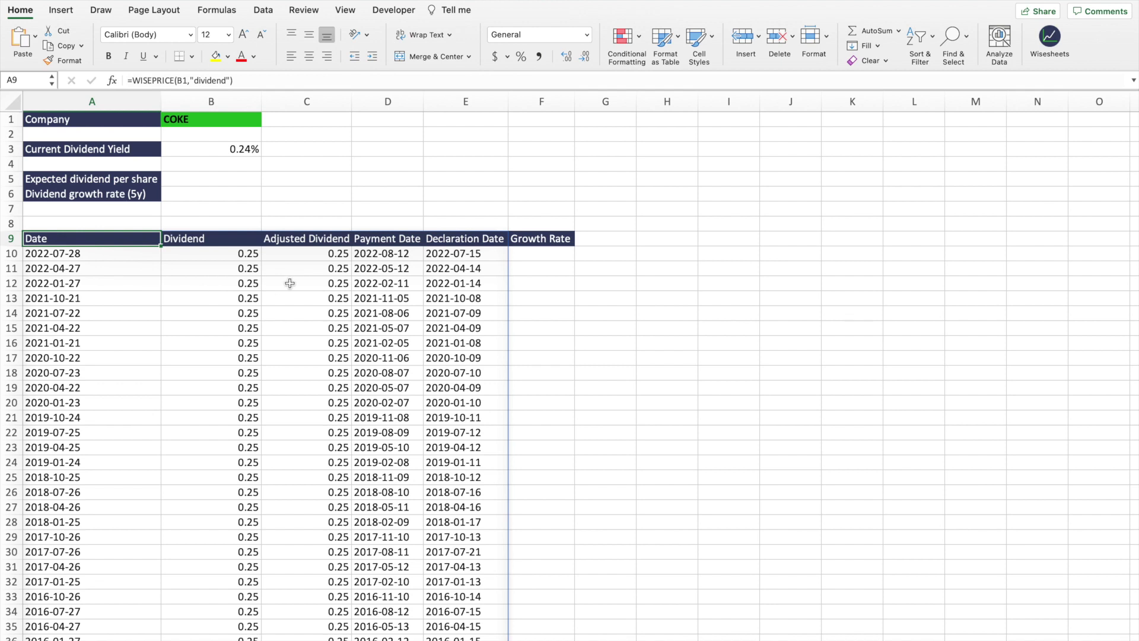
Set B5 to =B10 so expected dividend per share shows $0.25.
click(215, 180)
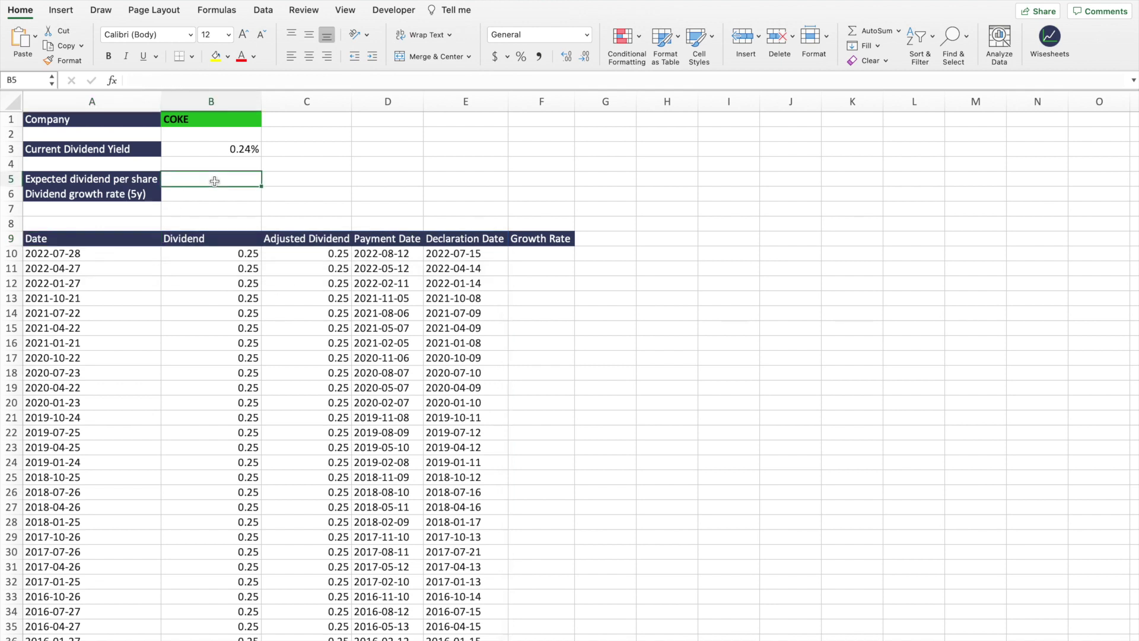
text(=)
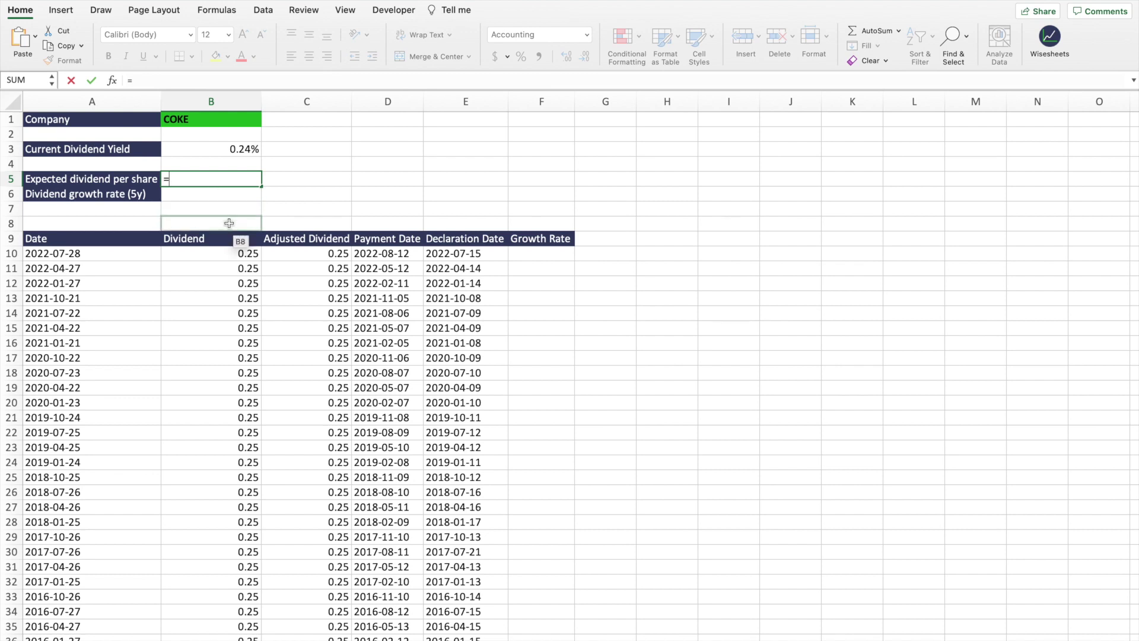
click(234, 256)
key(Return)
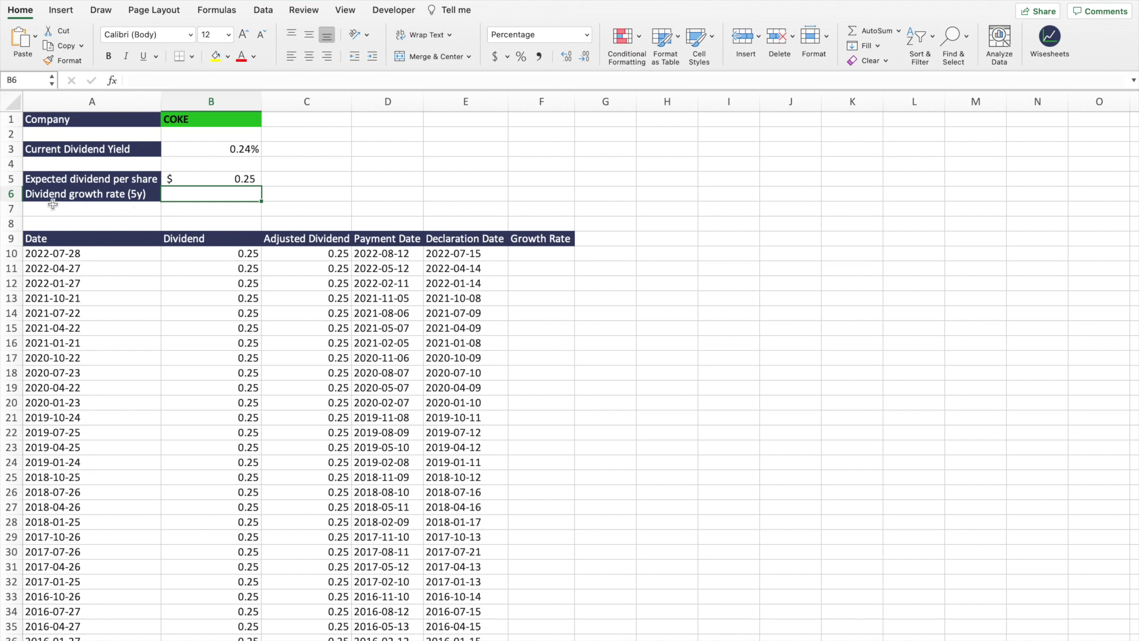
Enter =(B10-B11)/B11 in F10 and fill it down the Growth Rate column.
click(543, 257)
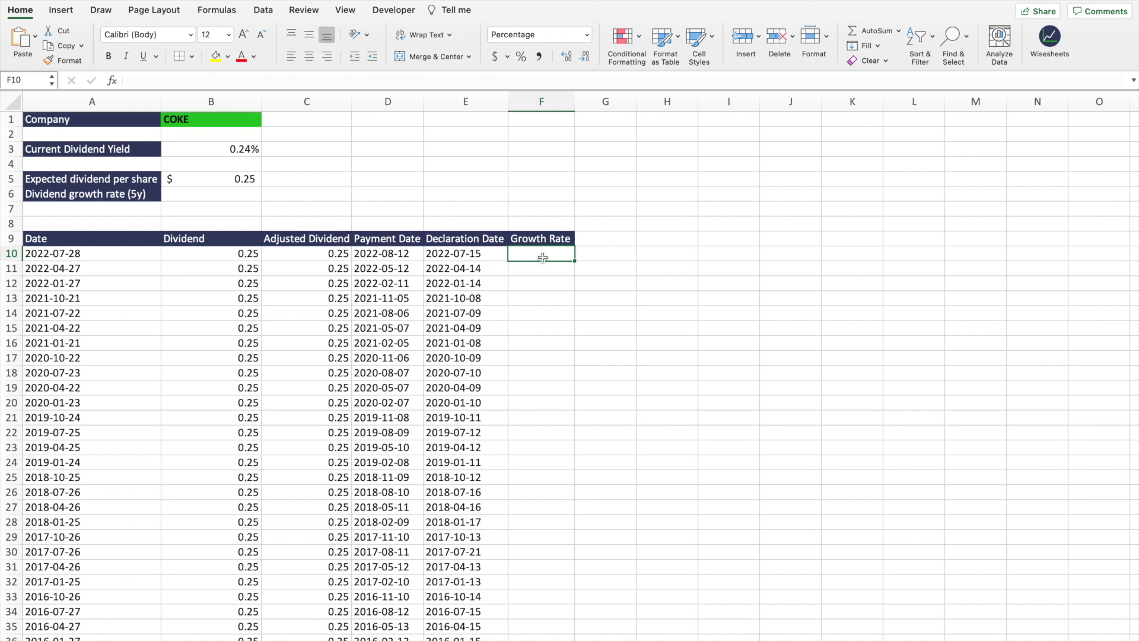
text(=)
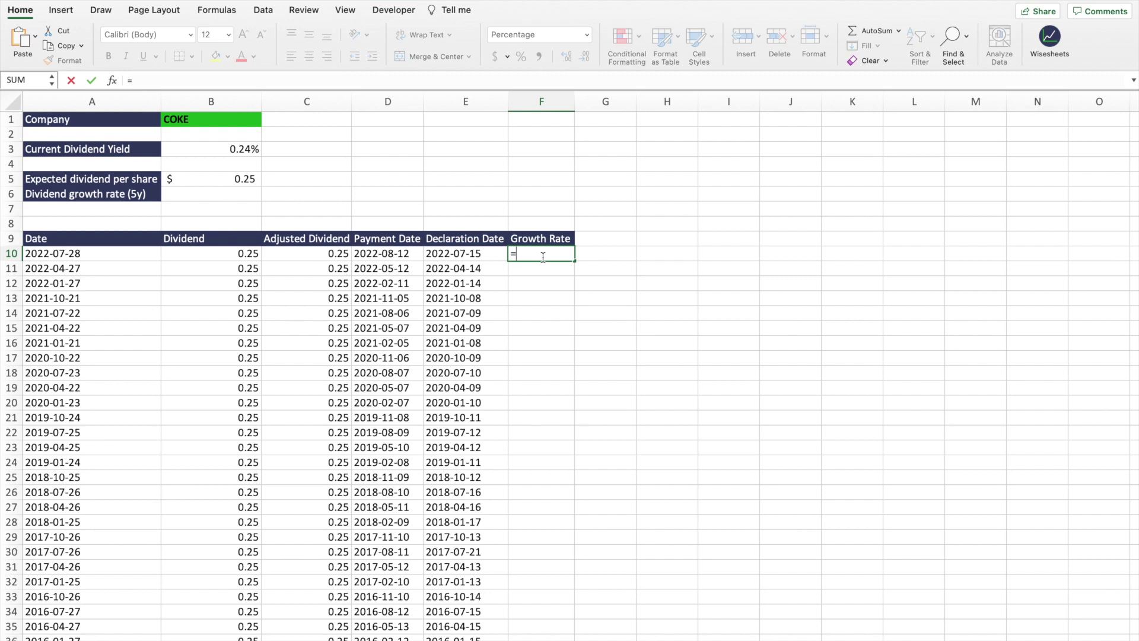
click(243, 255)
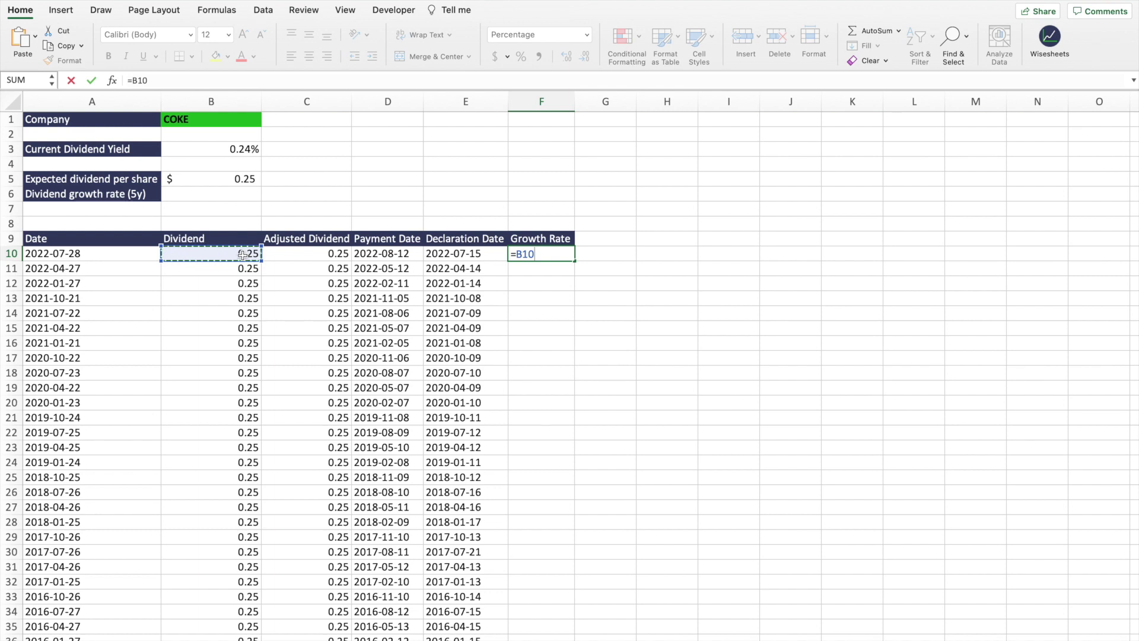
text(-)
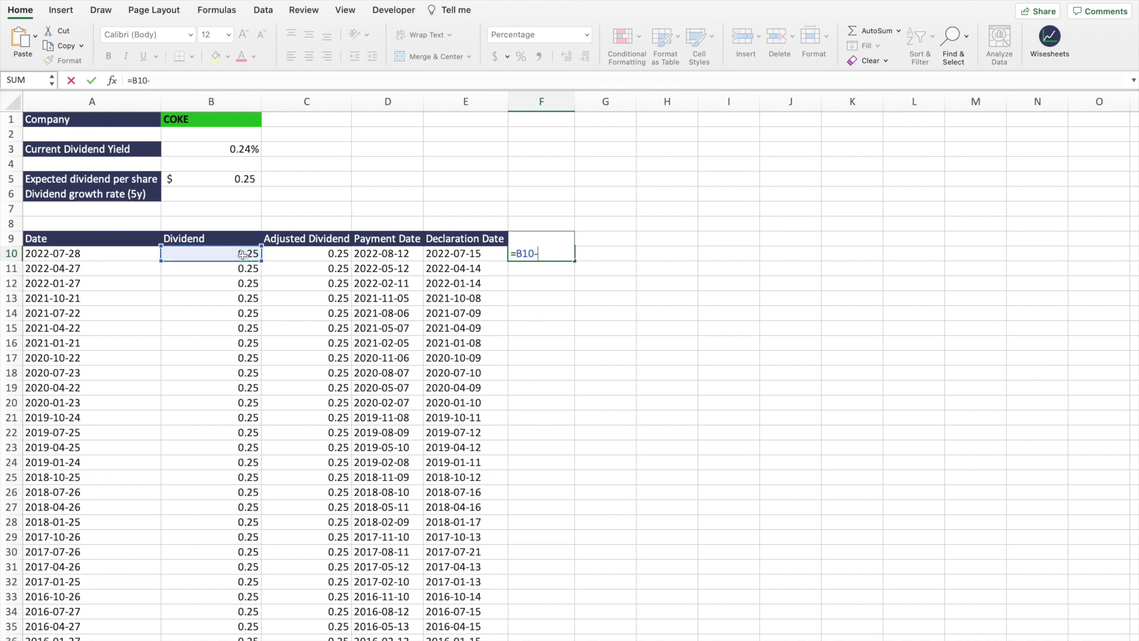
click(246, 269)
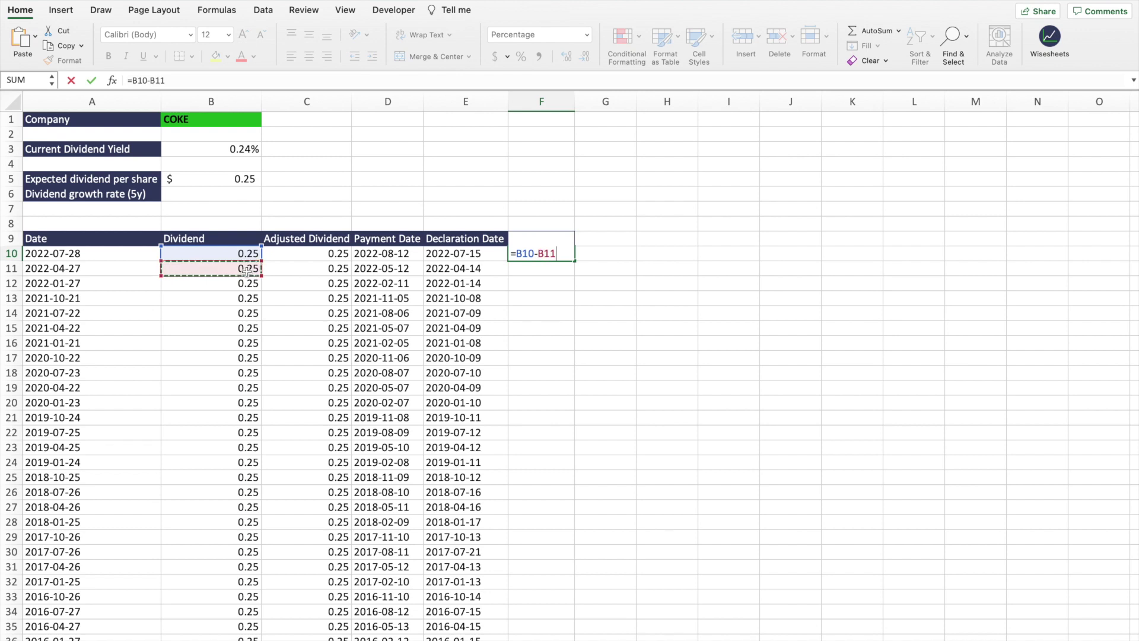
click(134, 80)
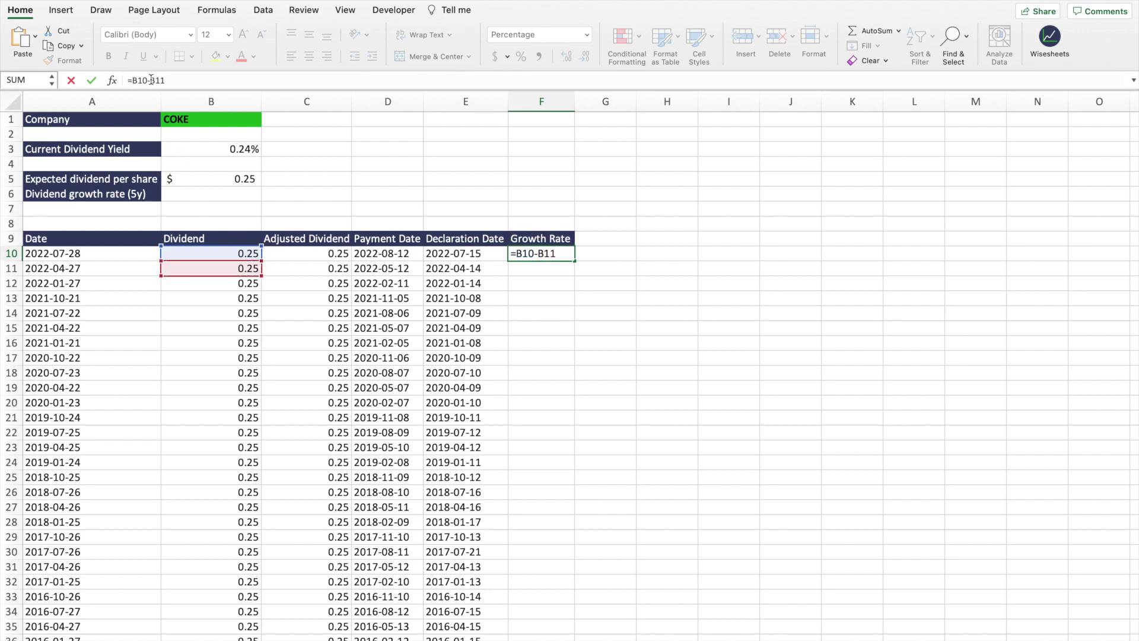
text(()
text()/)
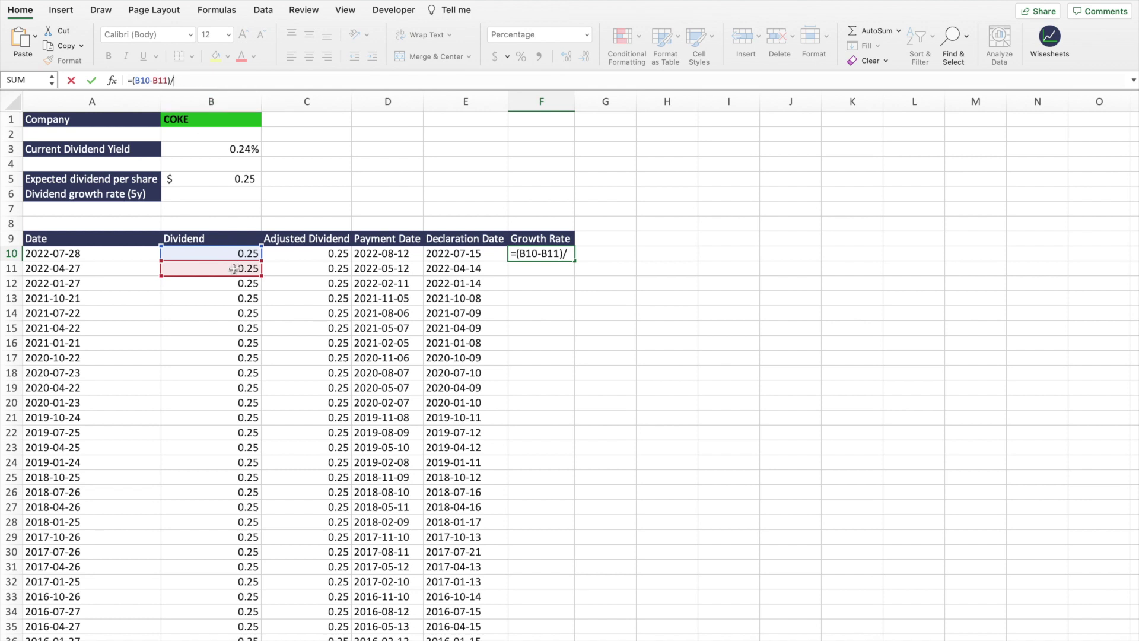
click(231, 270)
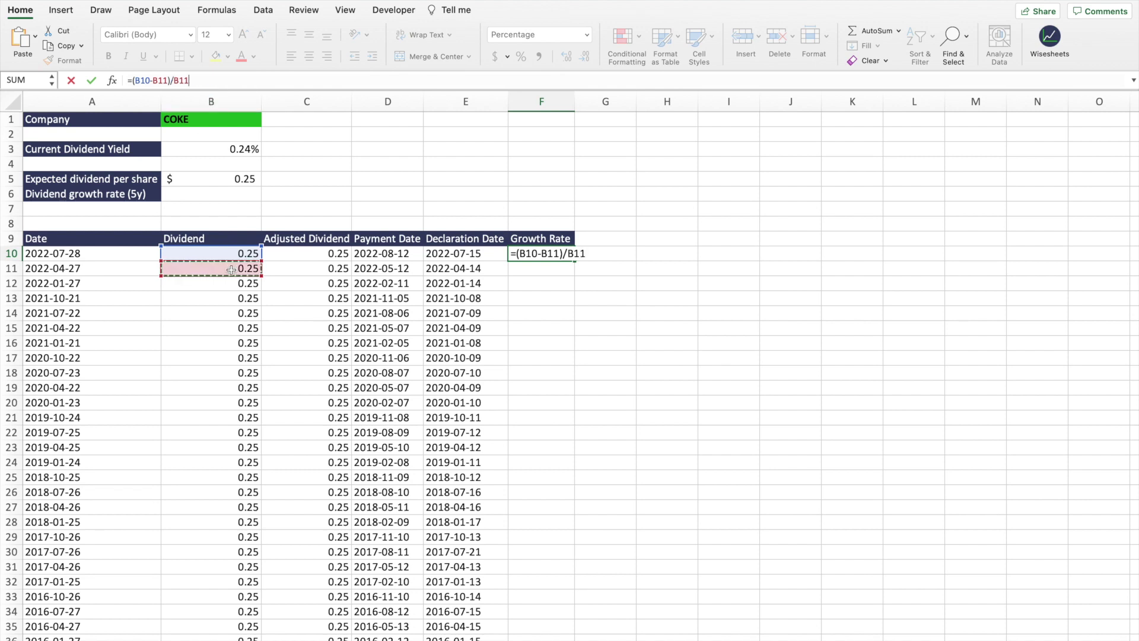
key(Return)
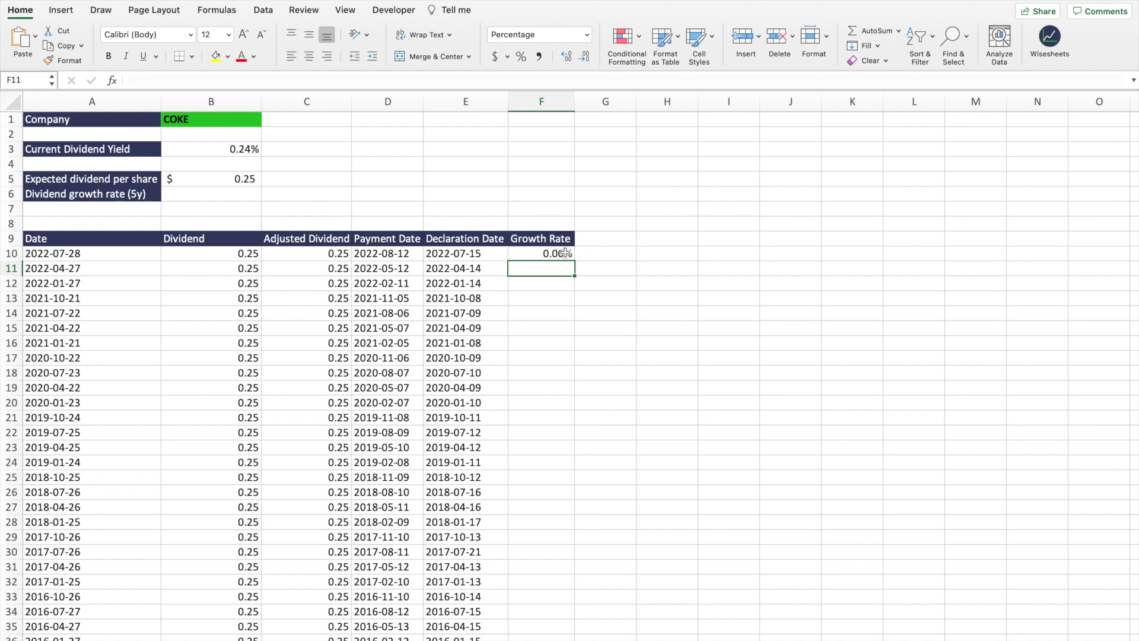
click(570, 253)
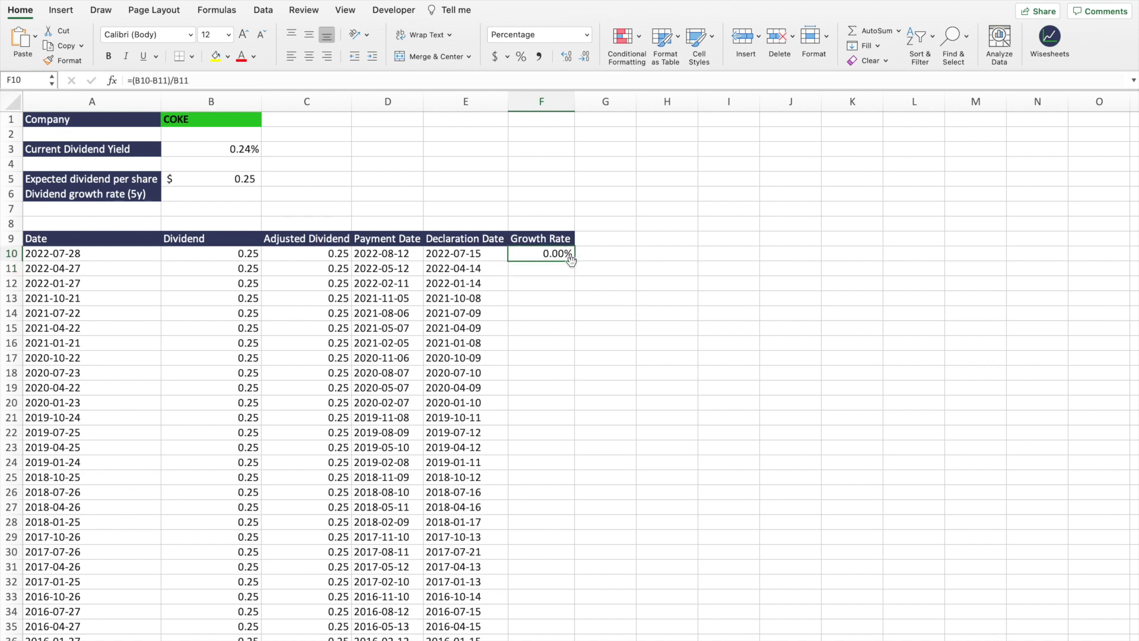
double_click(574, 262)
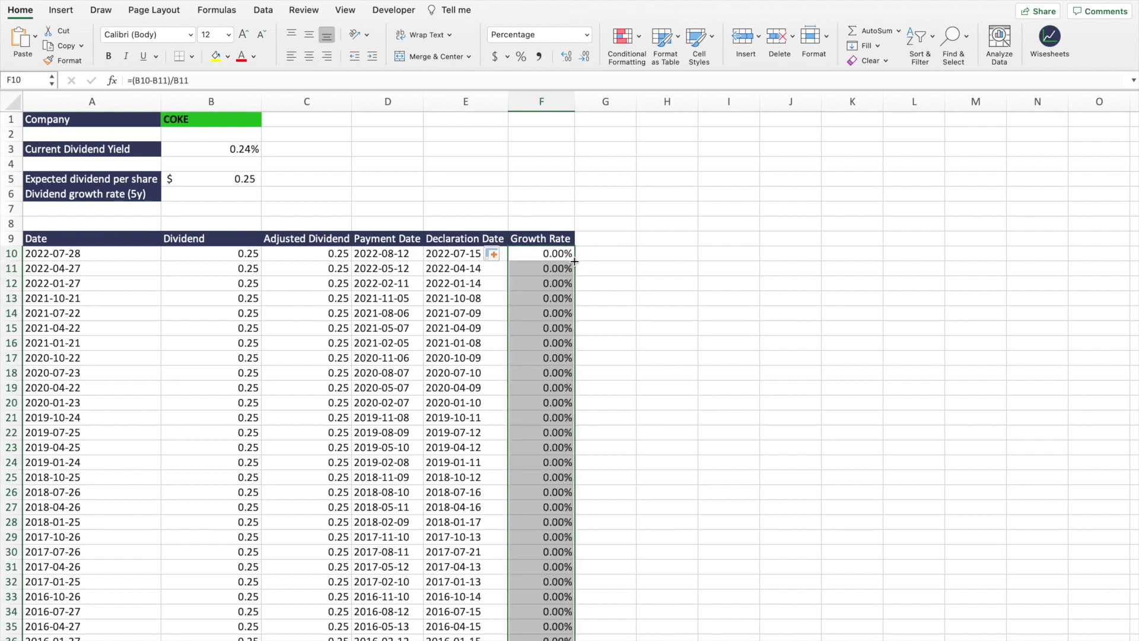
Scroll through the filled Growth Rate values down to row 160, then select B6.
scroll(545, 271, down, 15)
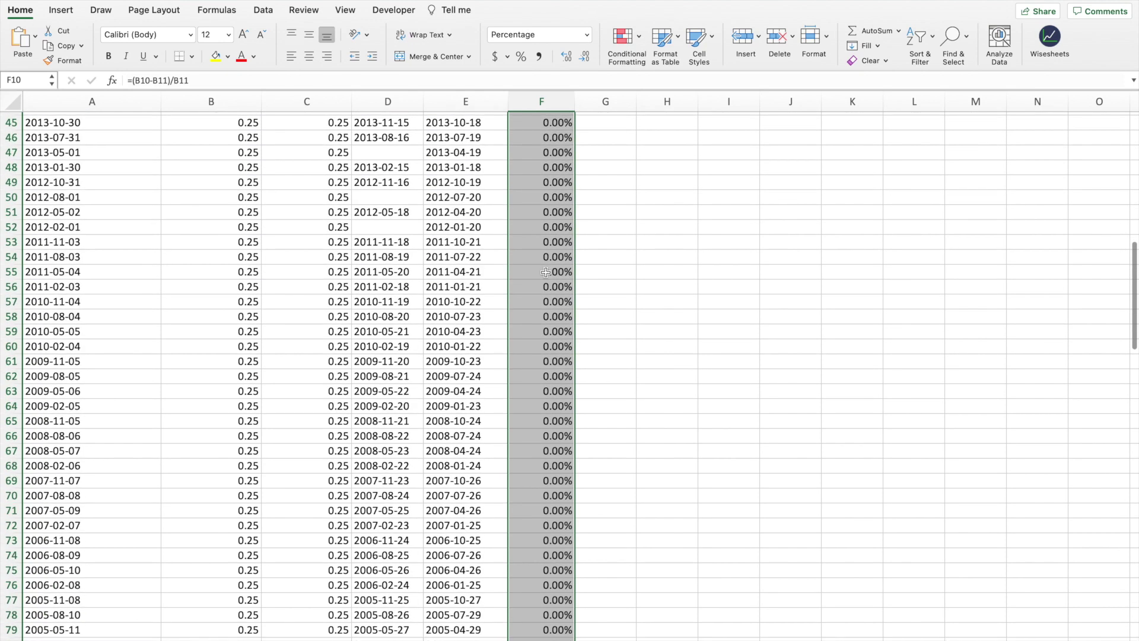
scroll(545, 272, down, 20)
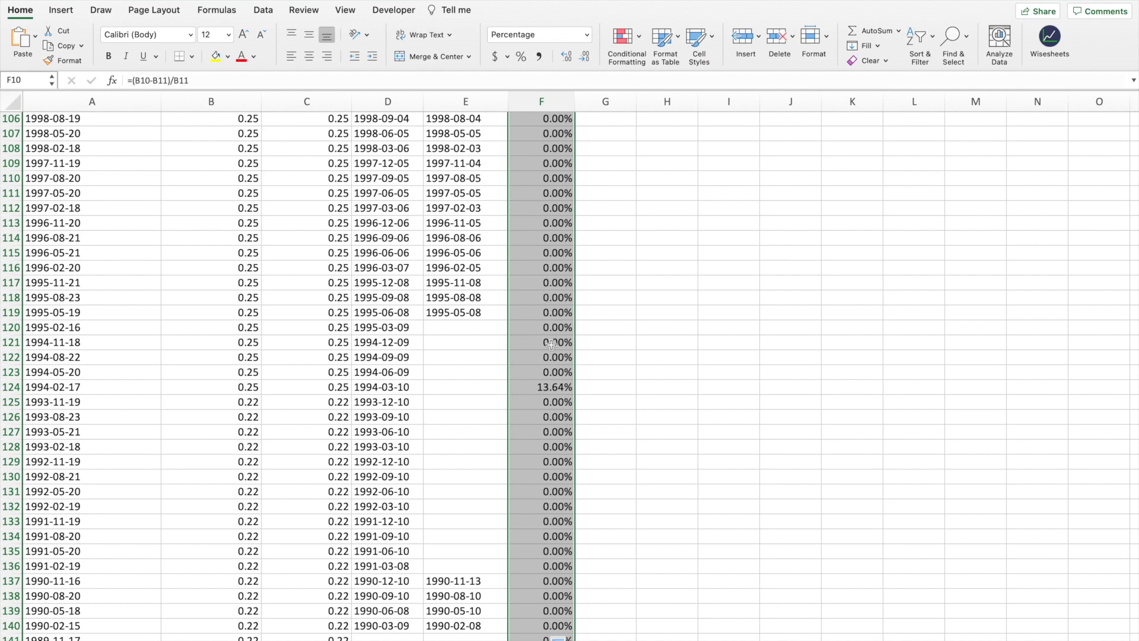
scroll(551, 344, down, 11)
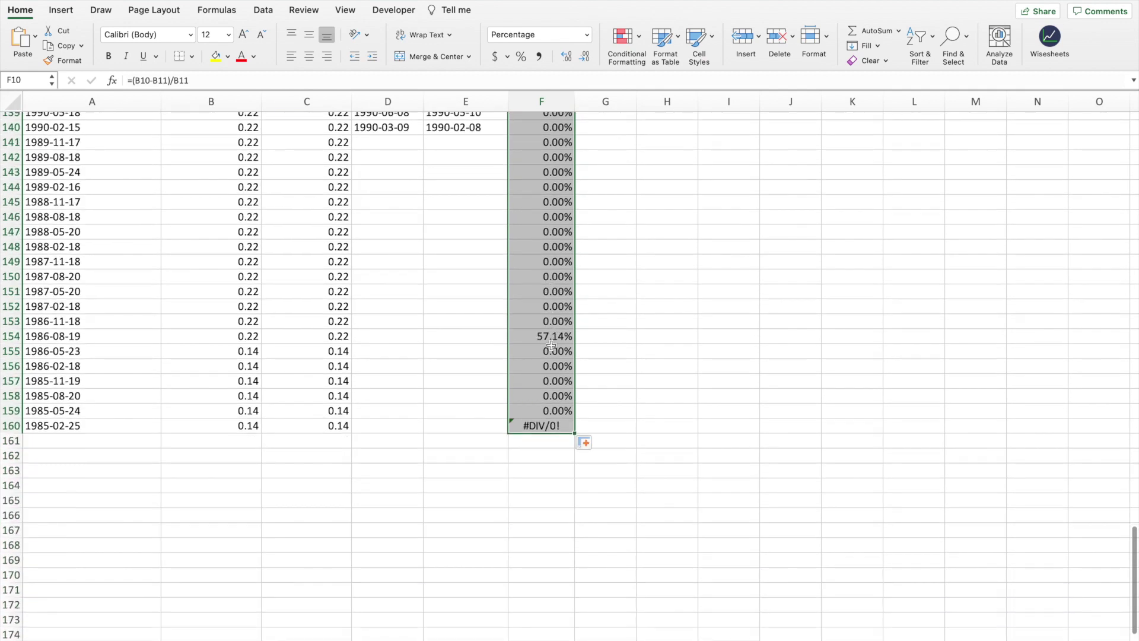
scroll(551, 345, up, 20)
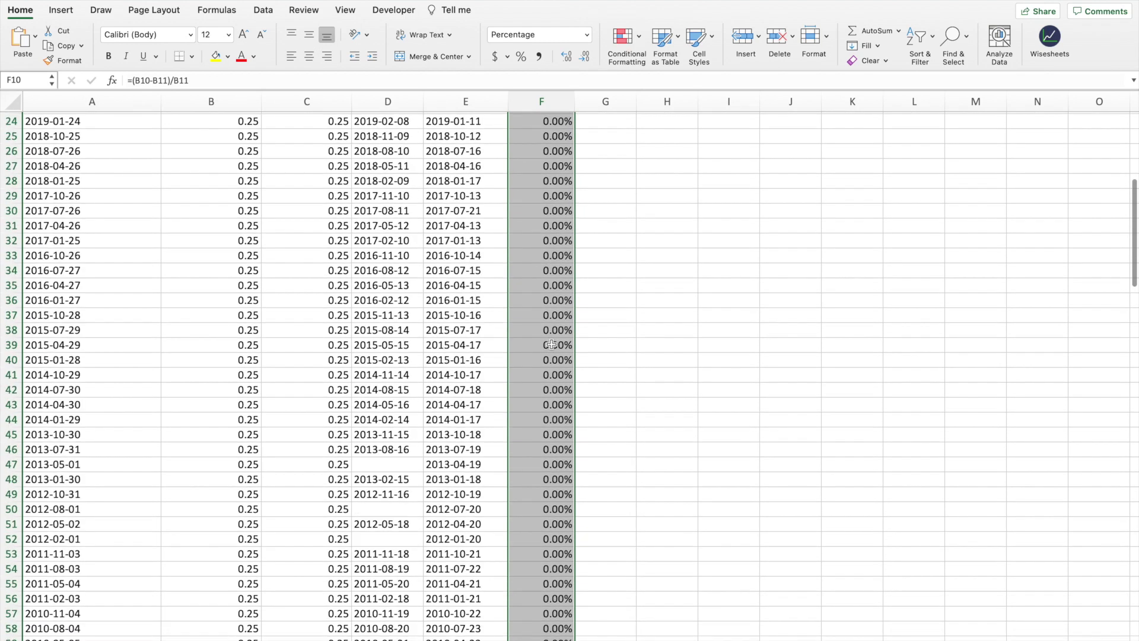
scroll(551, 344, up, 7)
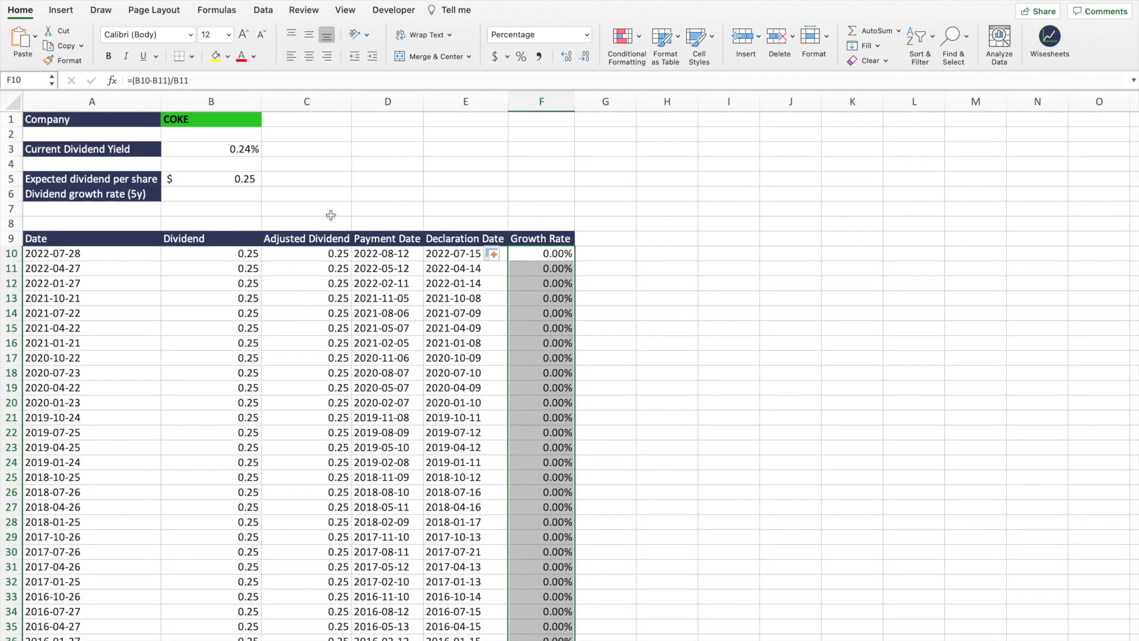
click(242, 195)
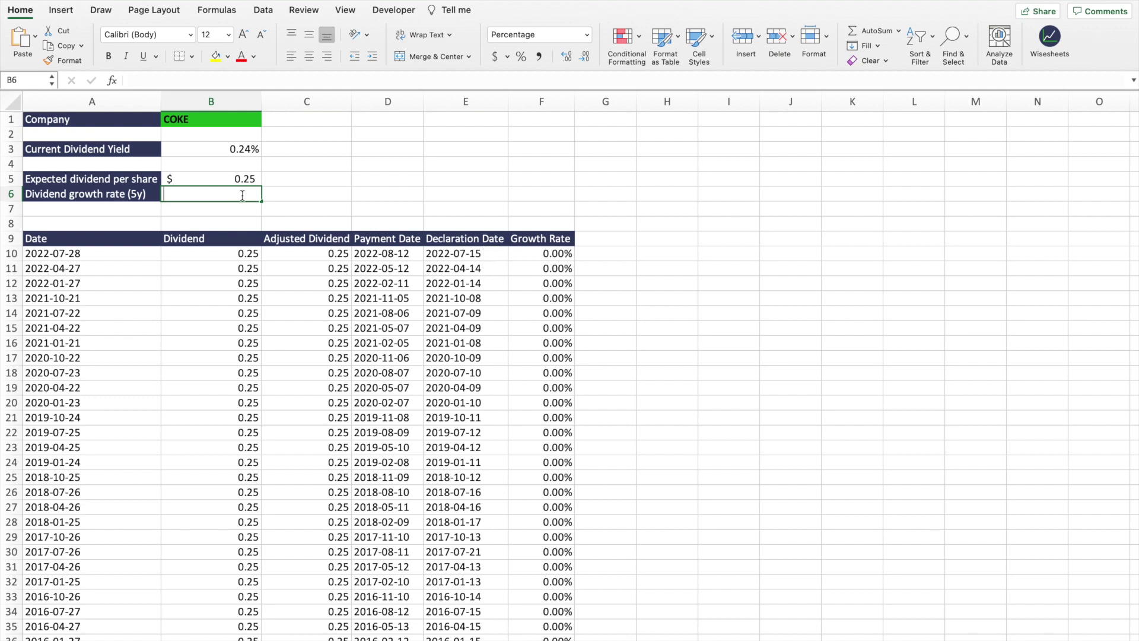
Enter =AVERAGE(F10:F32) in B6, giving a 0.00% 5-year dividend growth rate.
text(=ave)
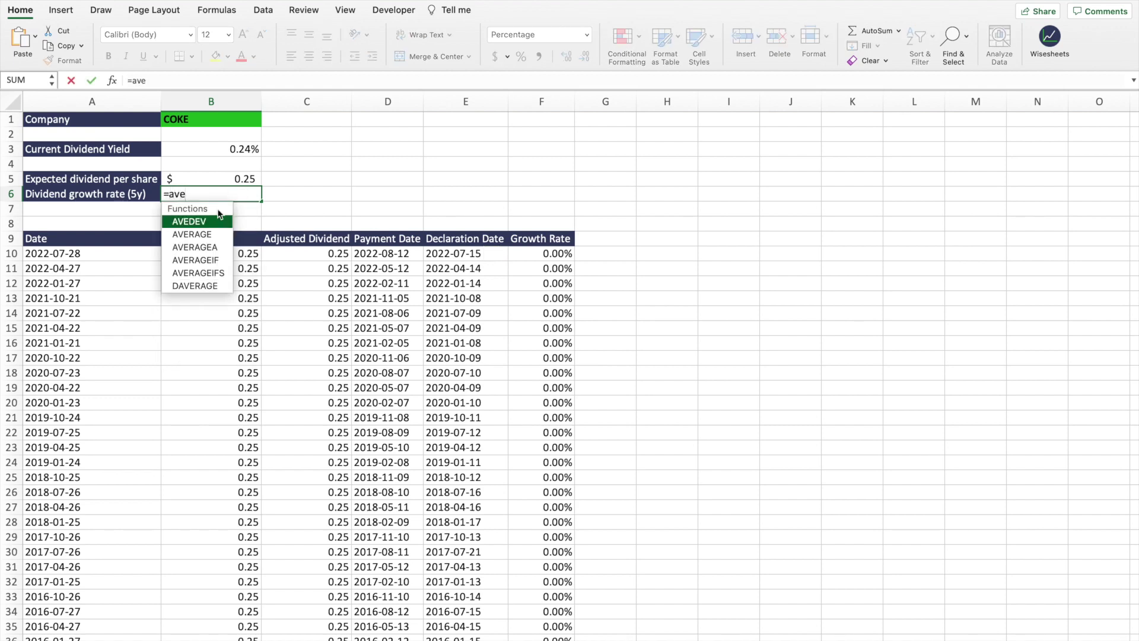
double_click(213, 235)
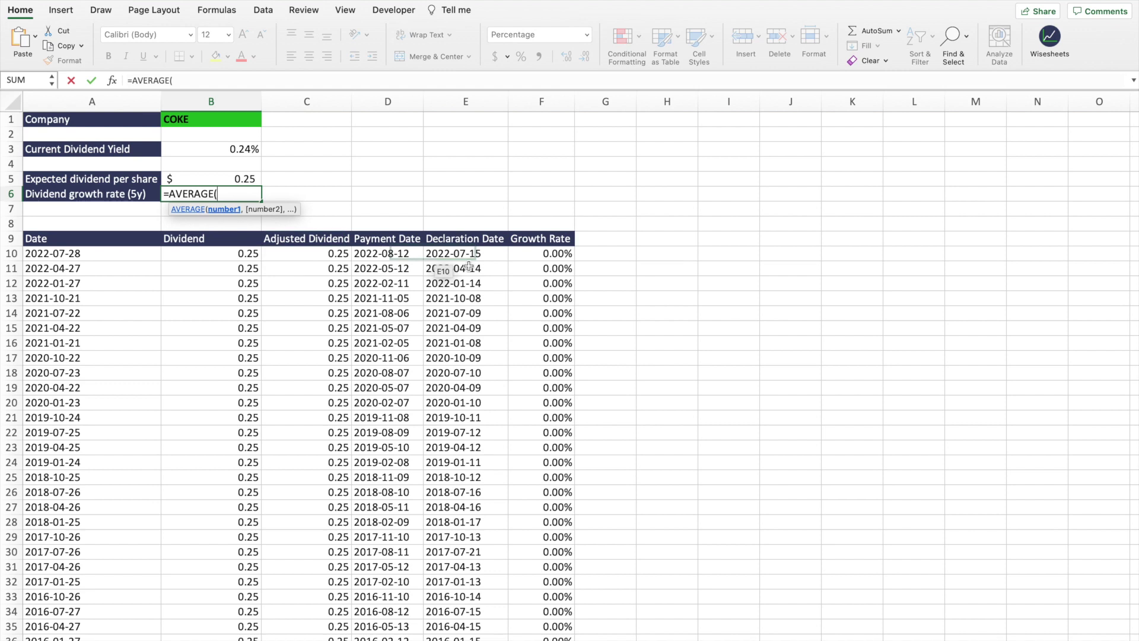
click(552, 254)
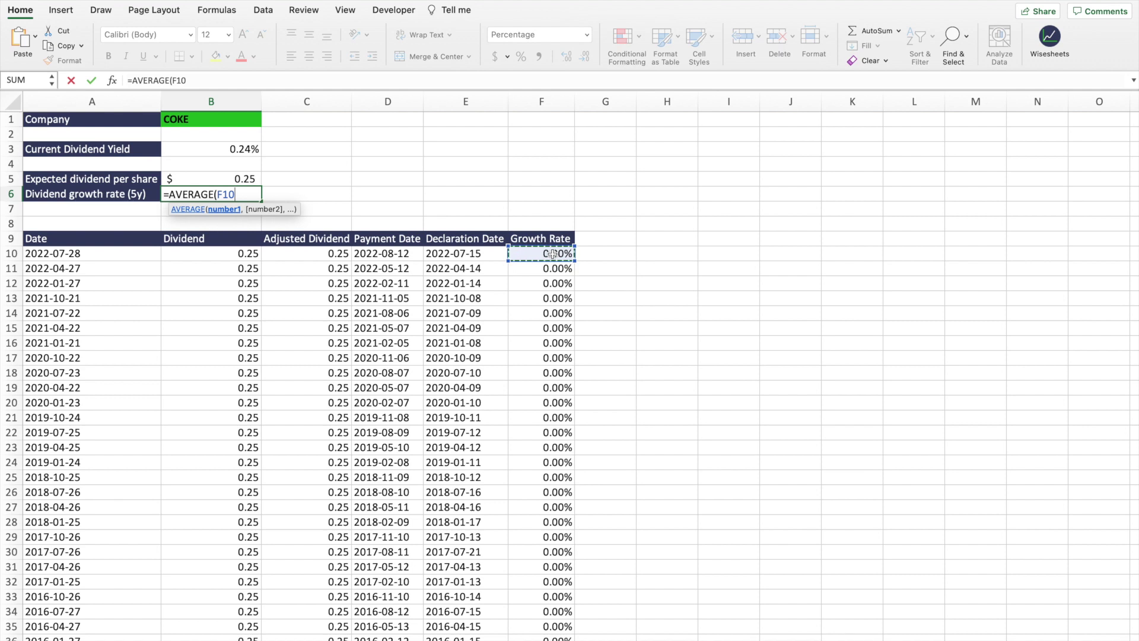
drag(553, 254, 566, 312)
click(204, 80)
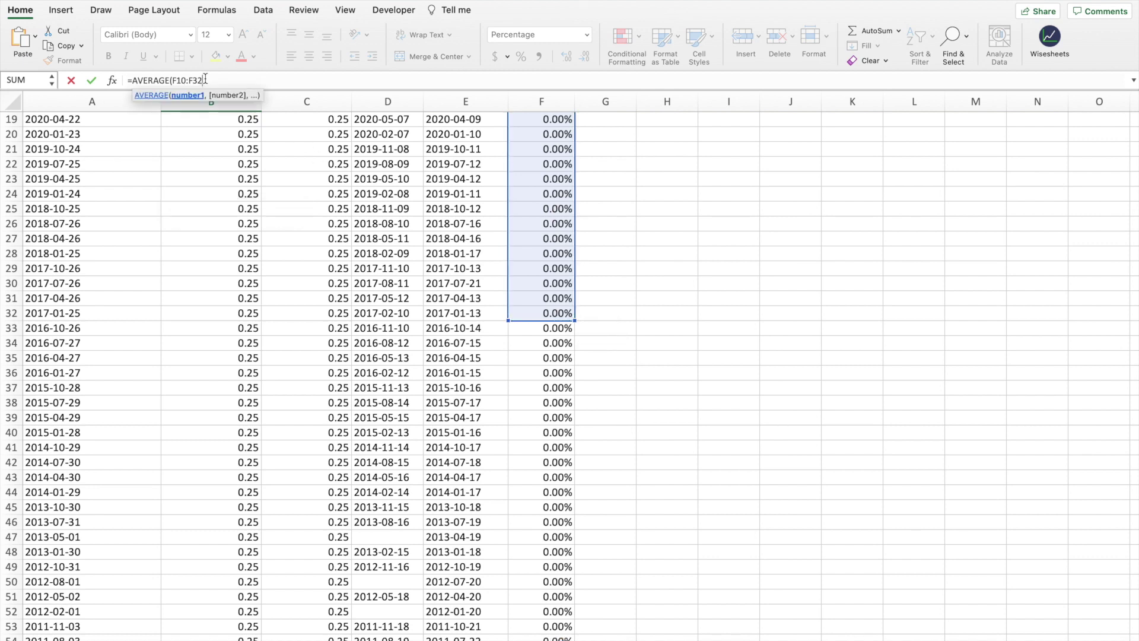
text())
key(Return)
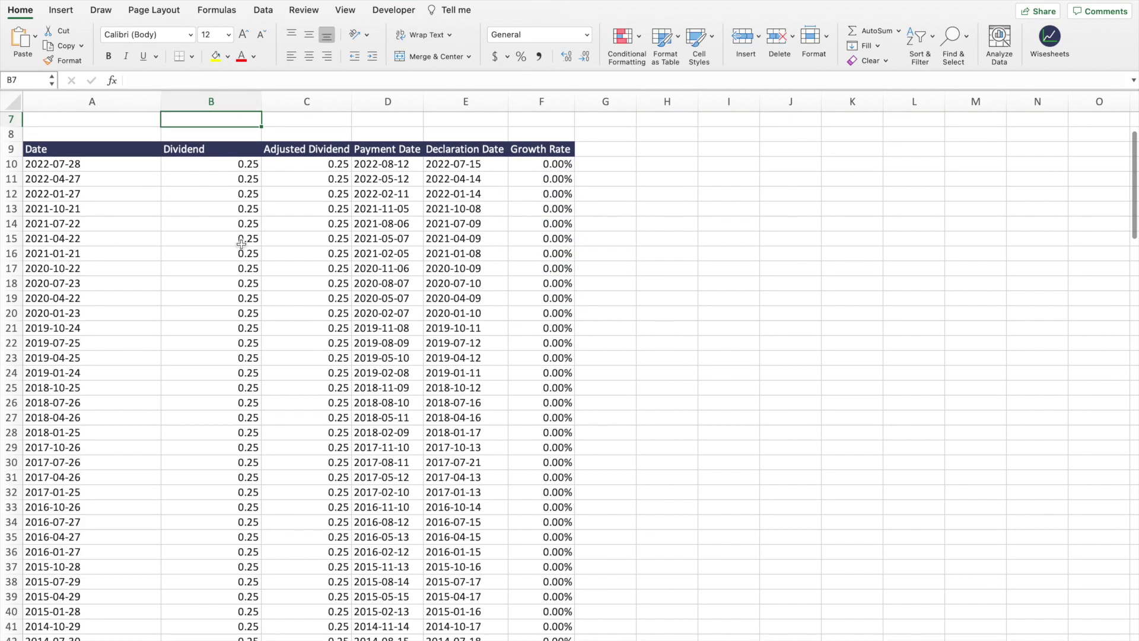
click(215, 196)
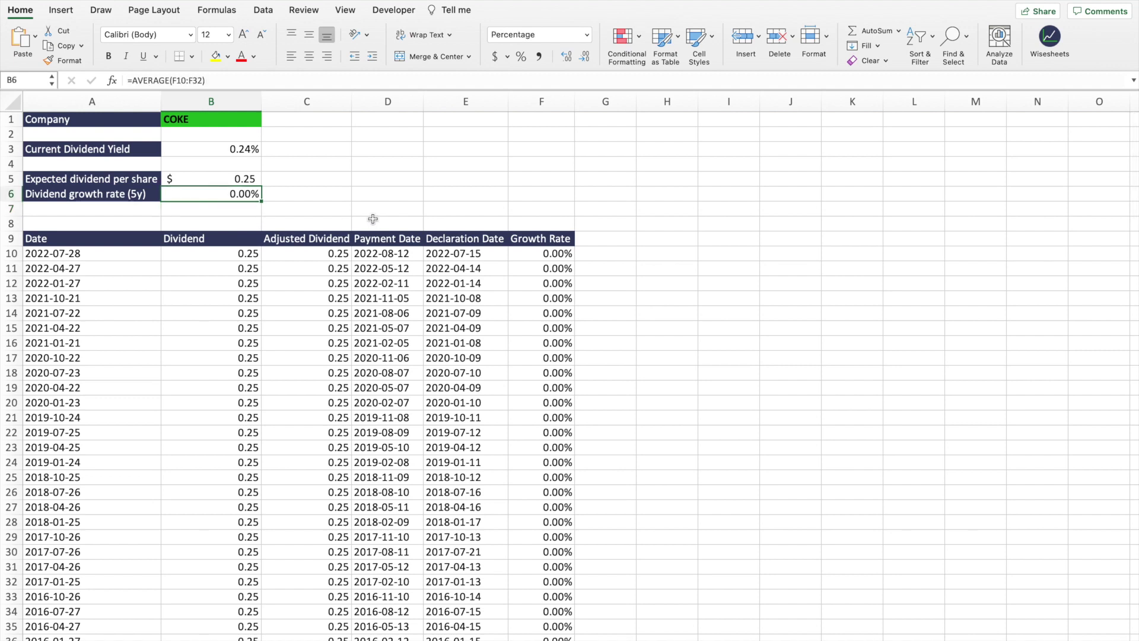
drag(125, 121, 529, 495)
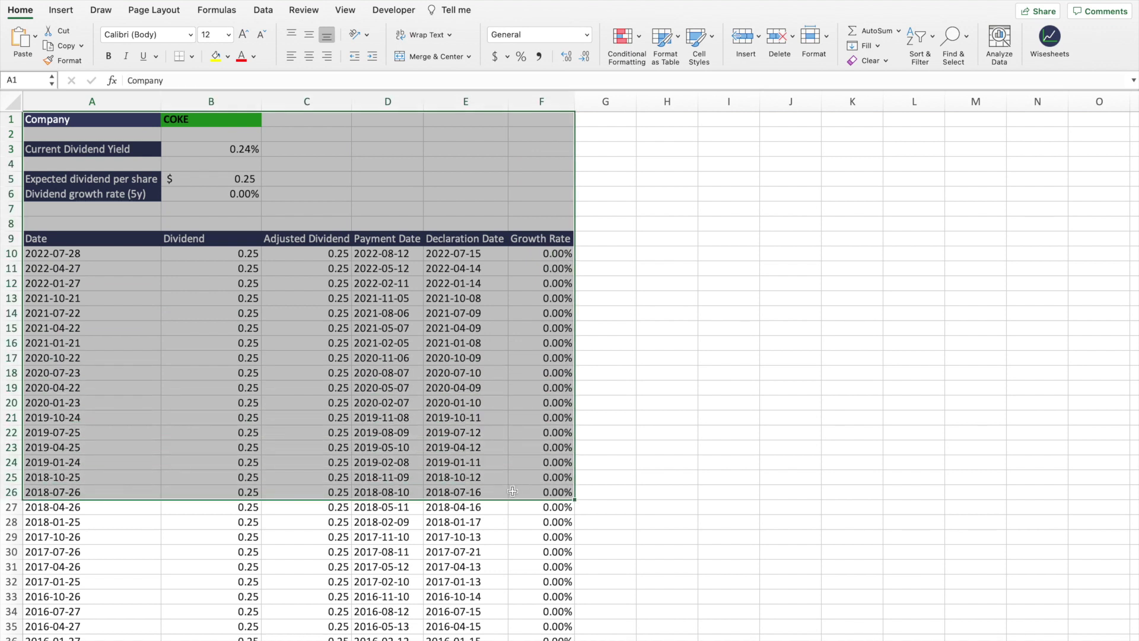
key(Right)
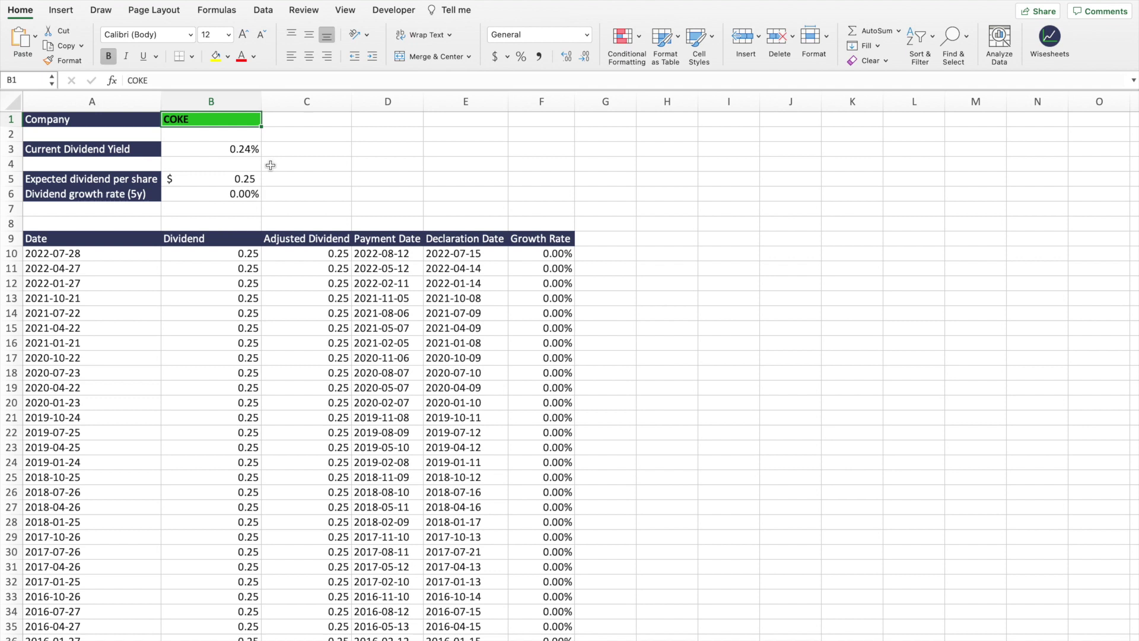
Open the Wisesheets pane's Wise Templates (Beta) page and browse the template list.
click(1050, 46)
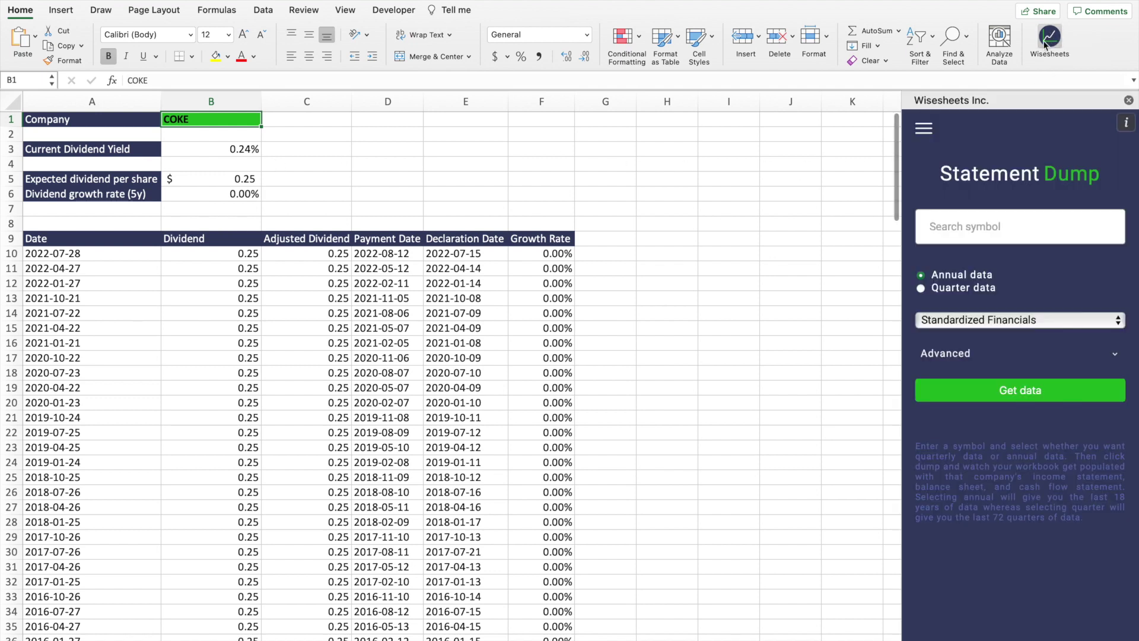
click(923, 129)
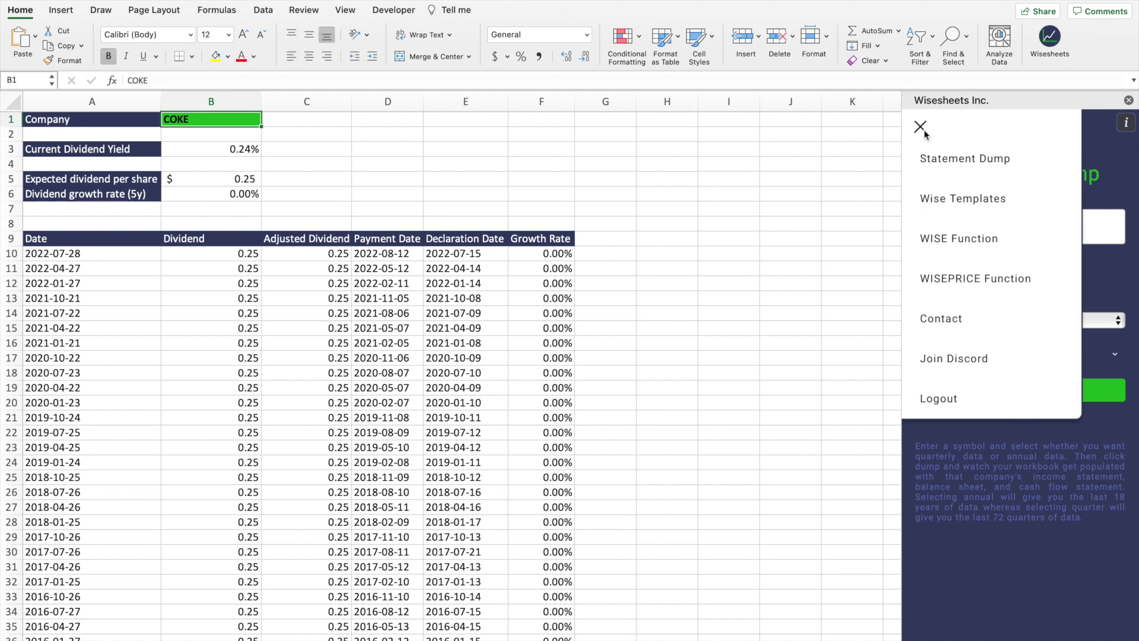
click(970, 199)
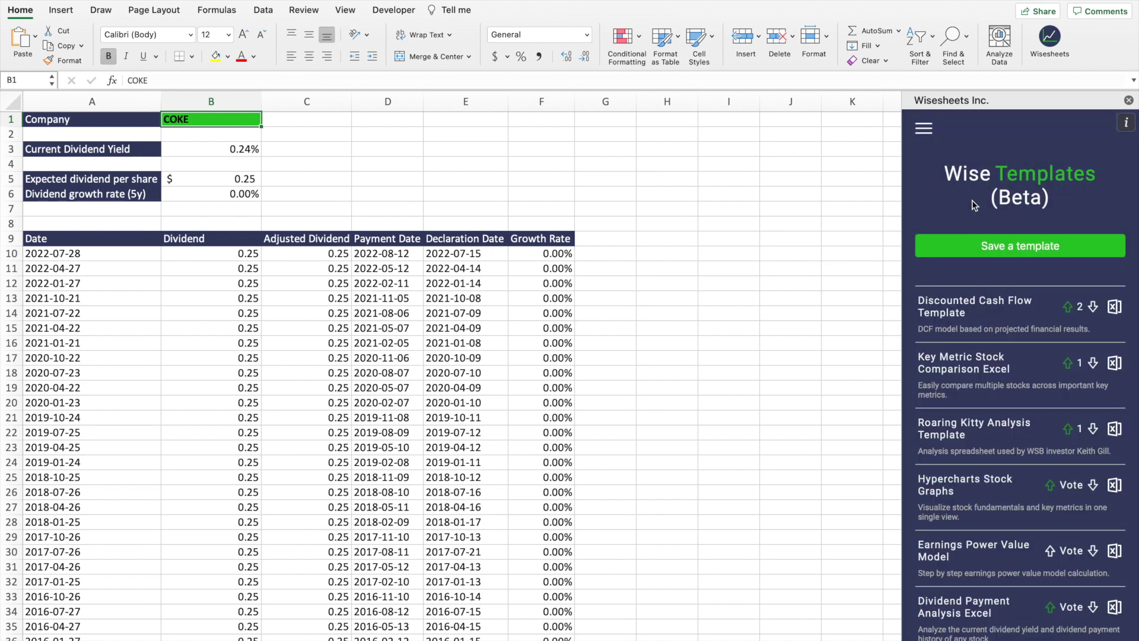
scroll(1005, 344, down, 2)
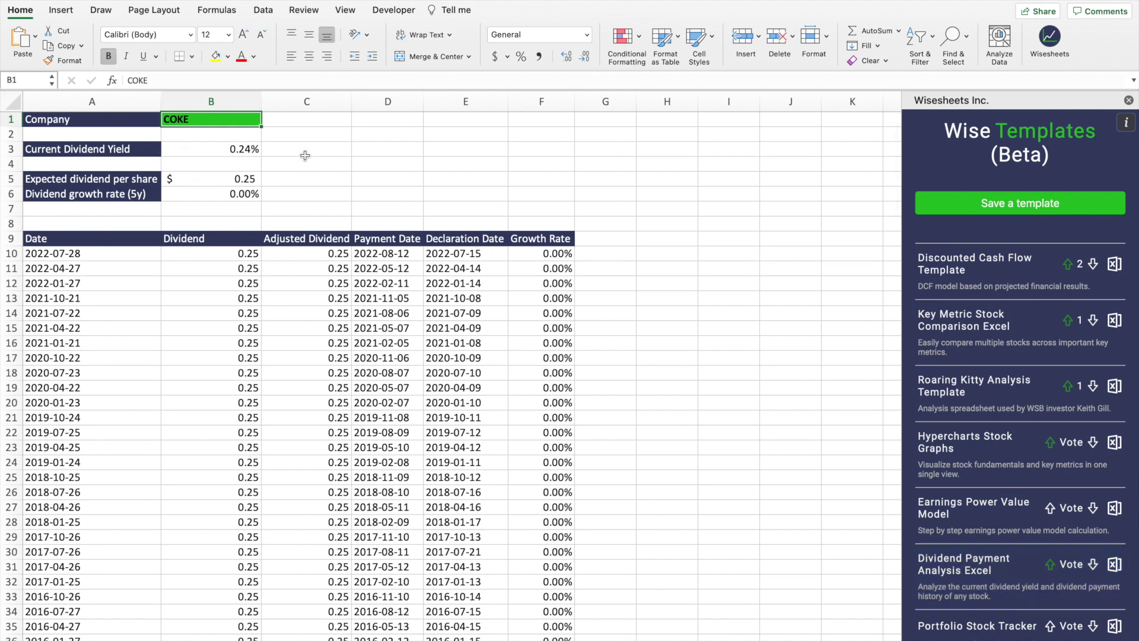
scroll(1118, 433, up, 1)
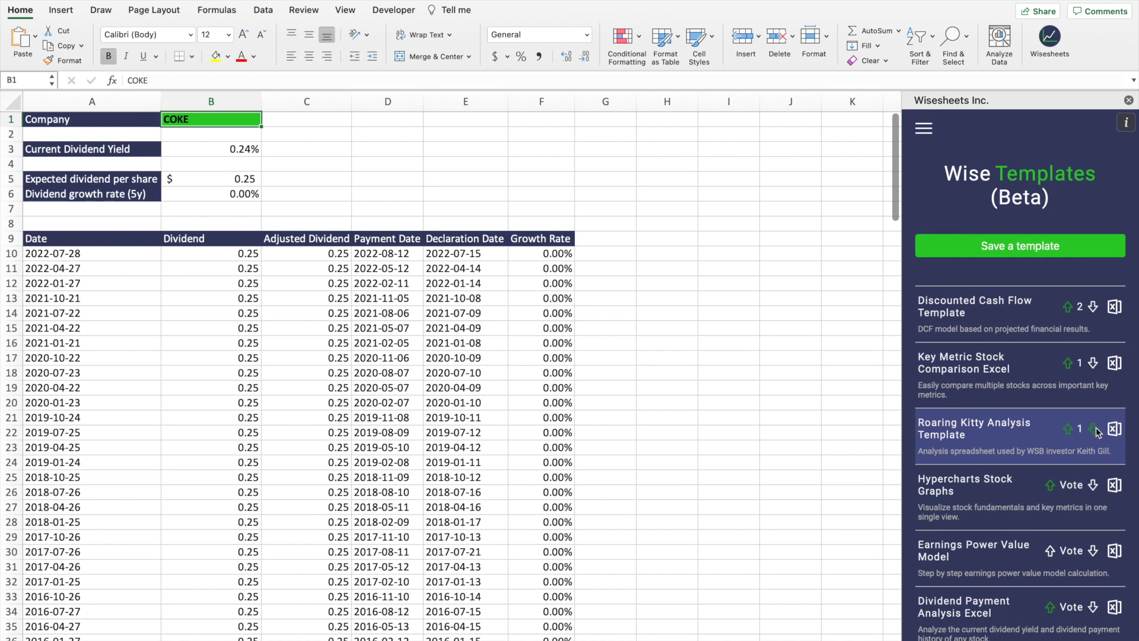
scroll(1062, 427, down, 1)
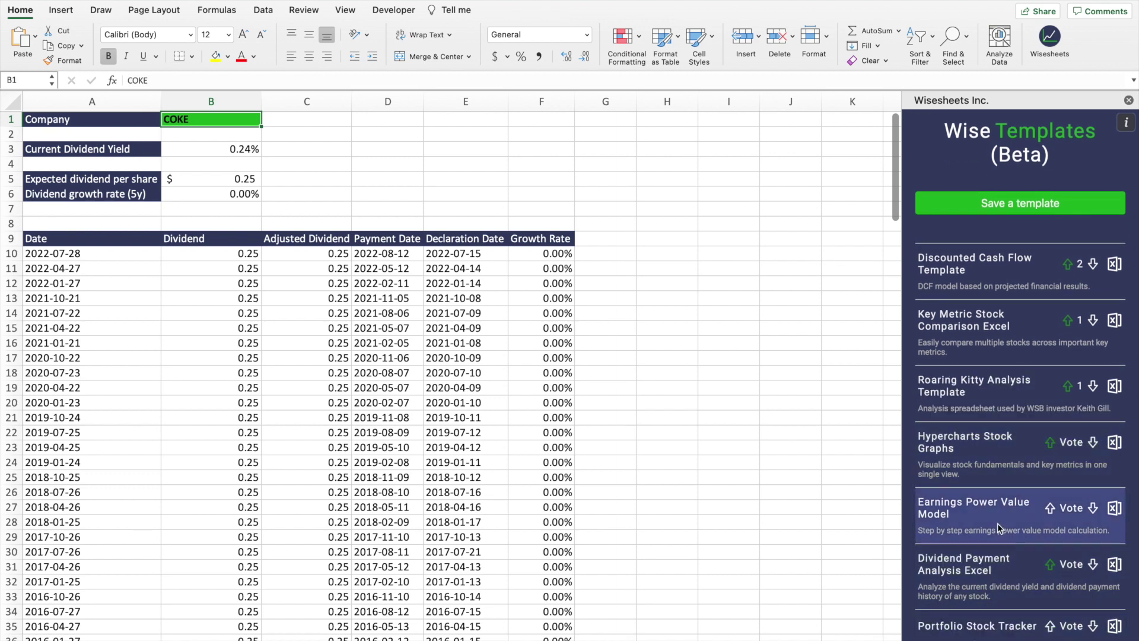
scroll(999, 510, up, 1)
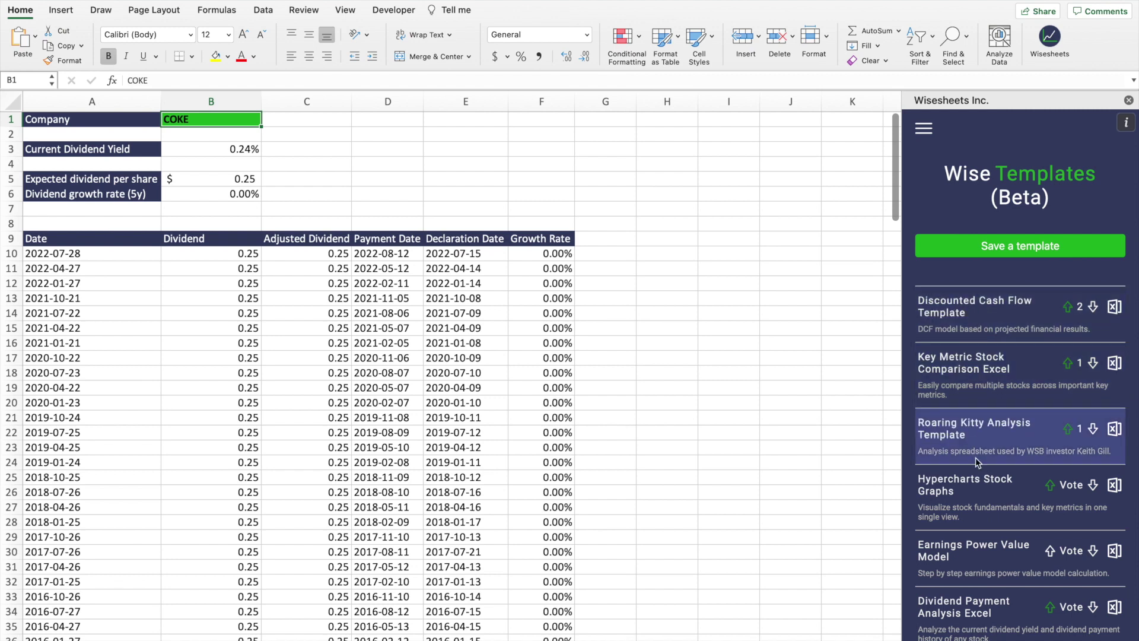
scroll(993, 501, down, 1)
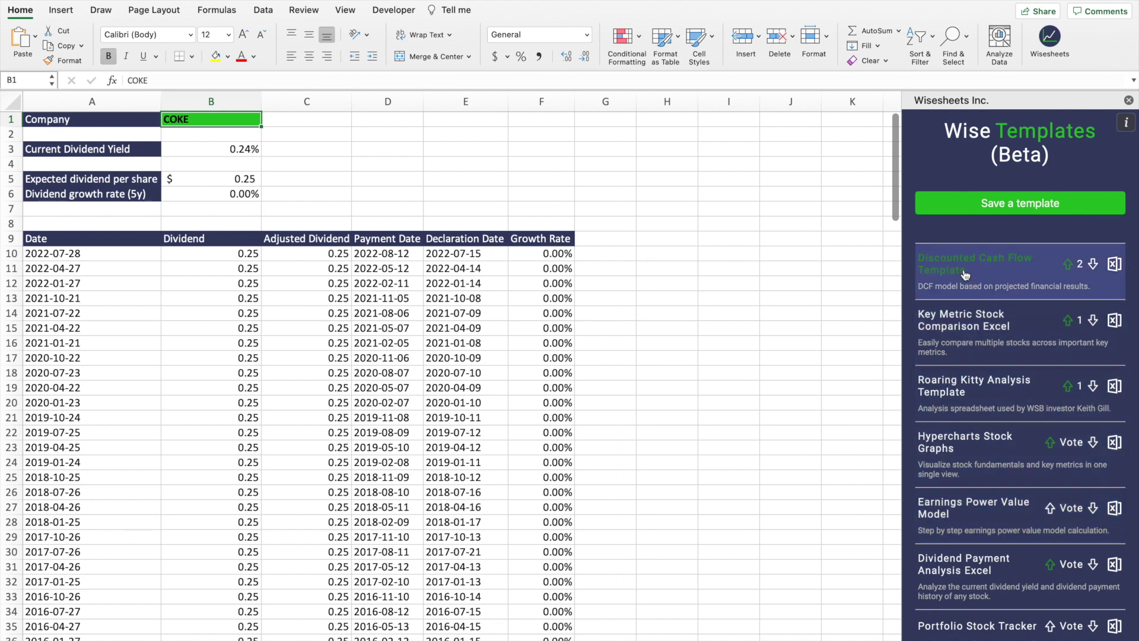
scroll(973, 446, up, 2)
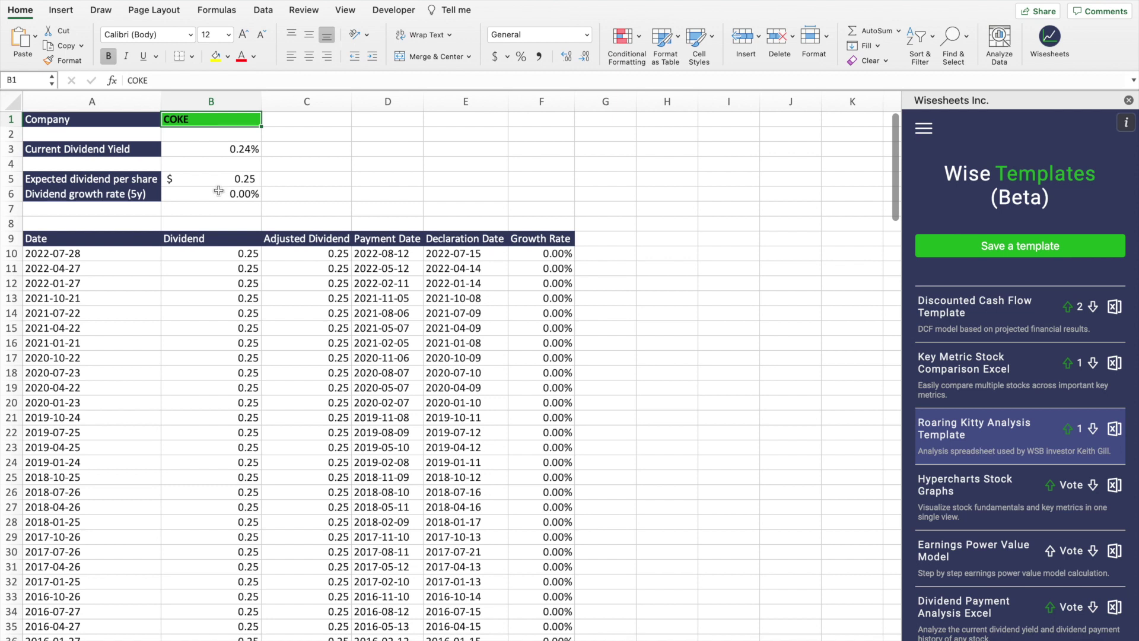